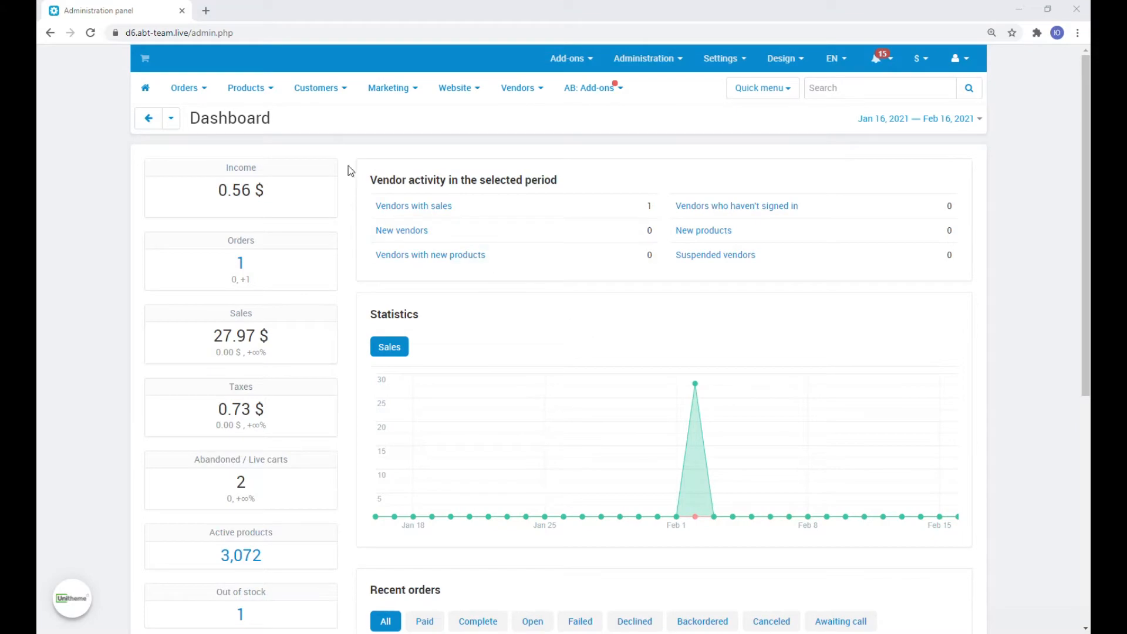
# - Open the AB: Monitoring and dynamic pricing settings of the Bud Light Minis Beer product
pyautogui.moveTo(282, 162)
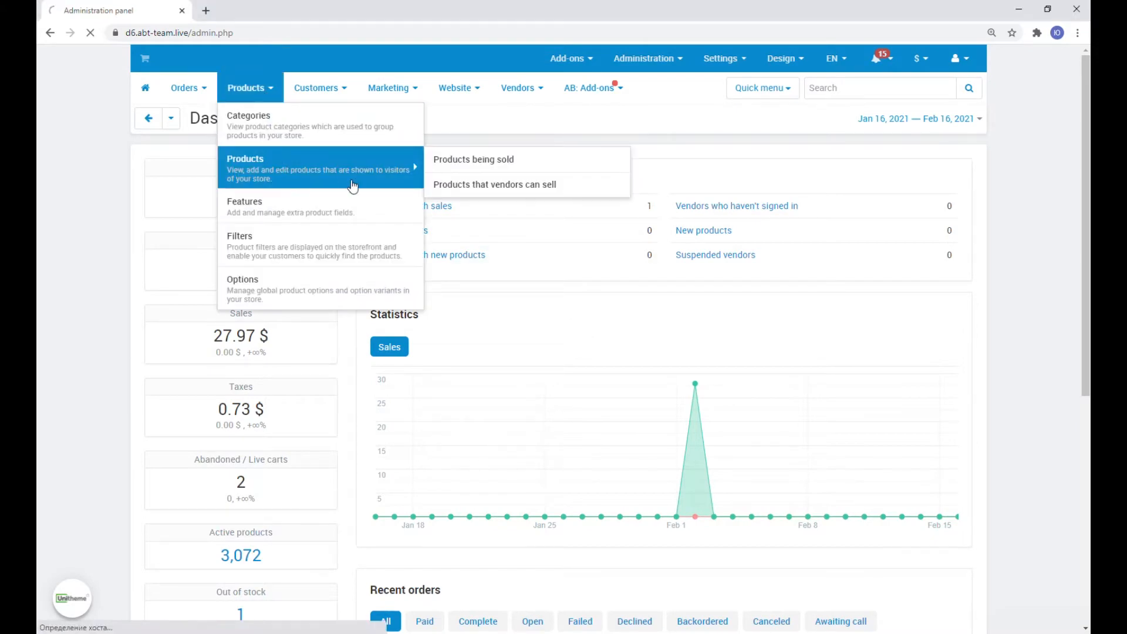
pyautogui.click(352, 184)
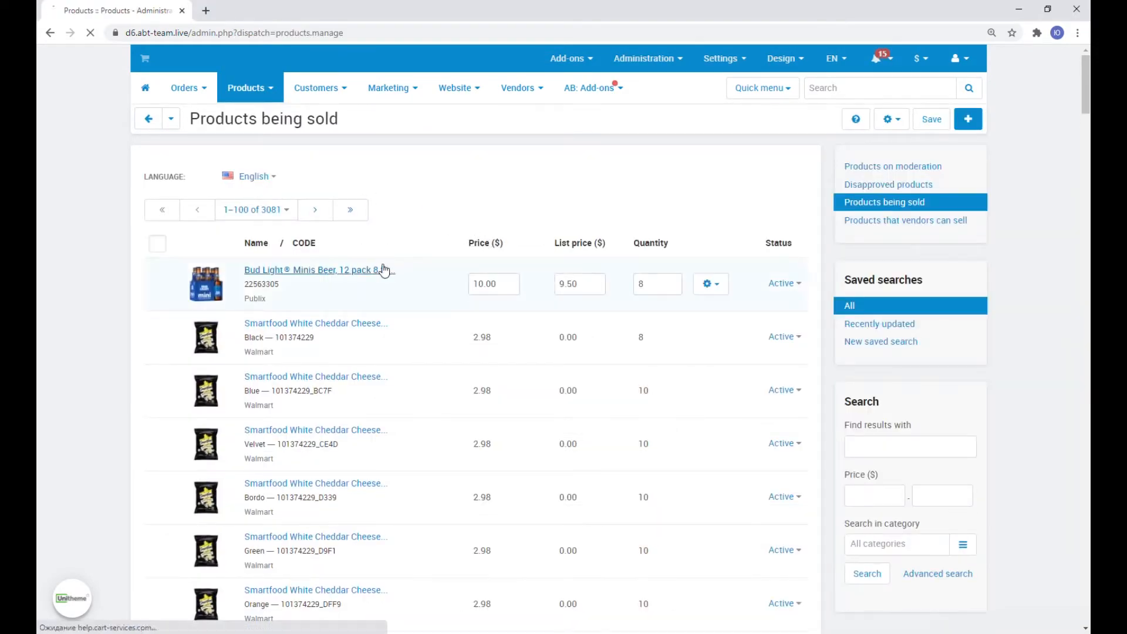
pyautogui.click(382, 269)
pyautogui.click(409, 249)
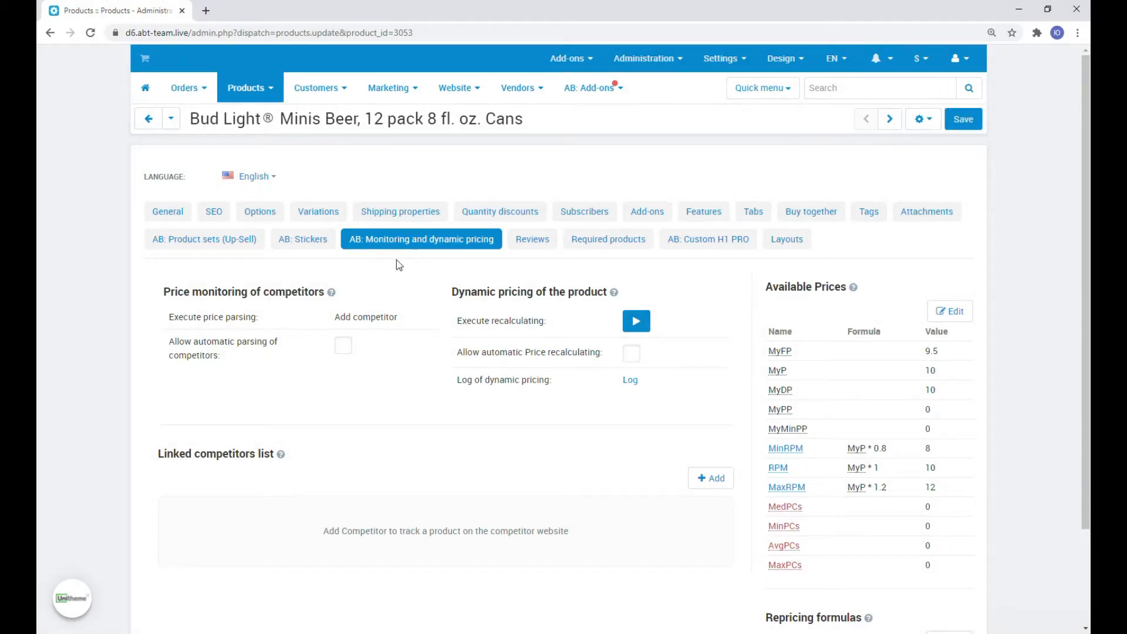
pyautogui.scroll(-2, 391, 330)
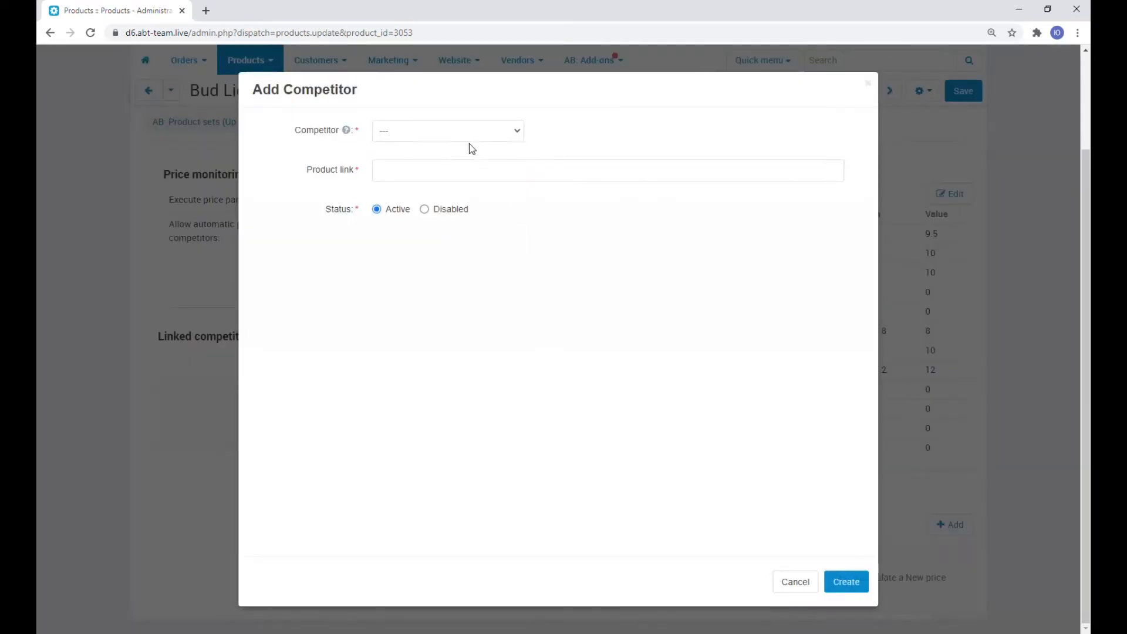
pyautogui.click(467, 133)
pyautogui.click(467, 159)
pyautogui.click(465, 171)
pyautogui.click(470, 195)
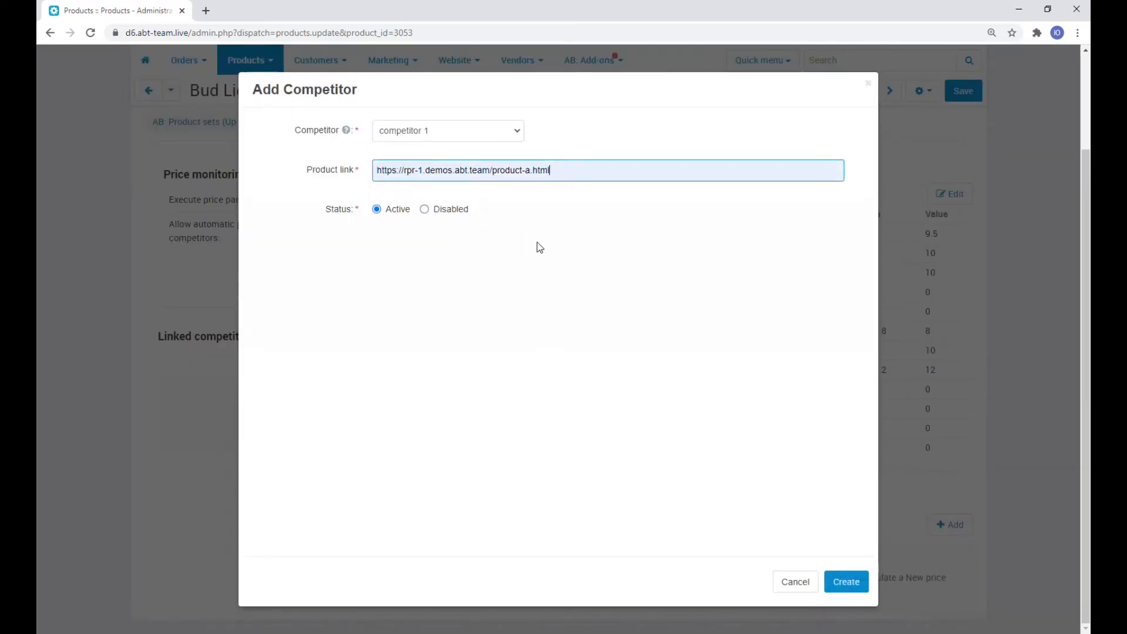
pyautogui.click(864, 578)
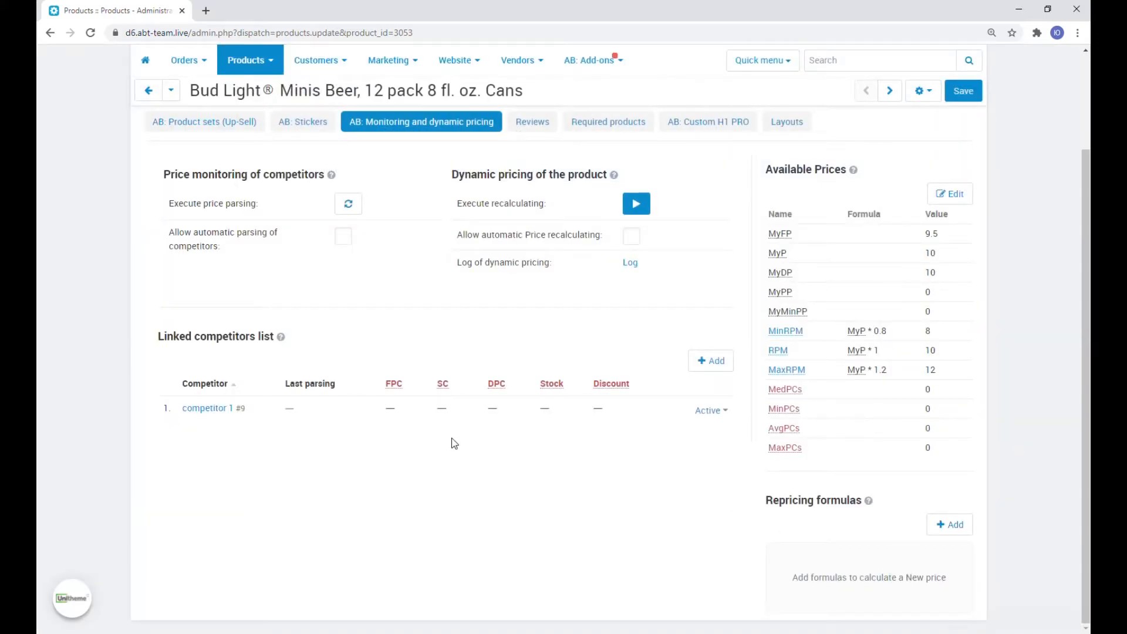
# - Allow automatic parsing of competitors and review the available parsing queue intervals
pyautogui.scroll(2, 454, 444)
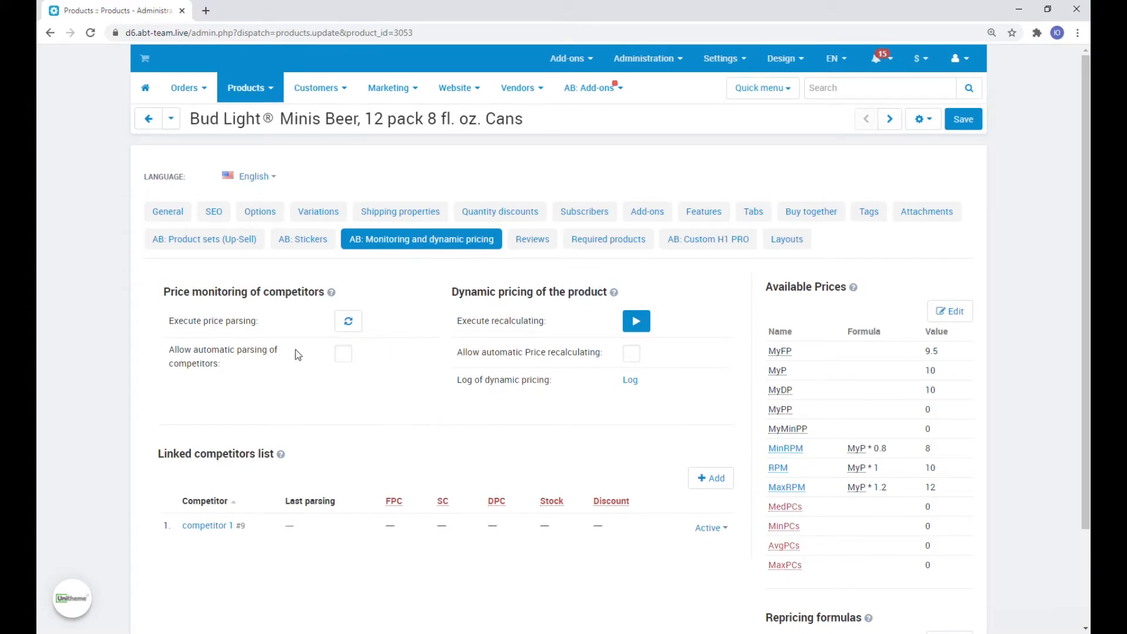
pyautogui.click(344, 355)
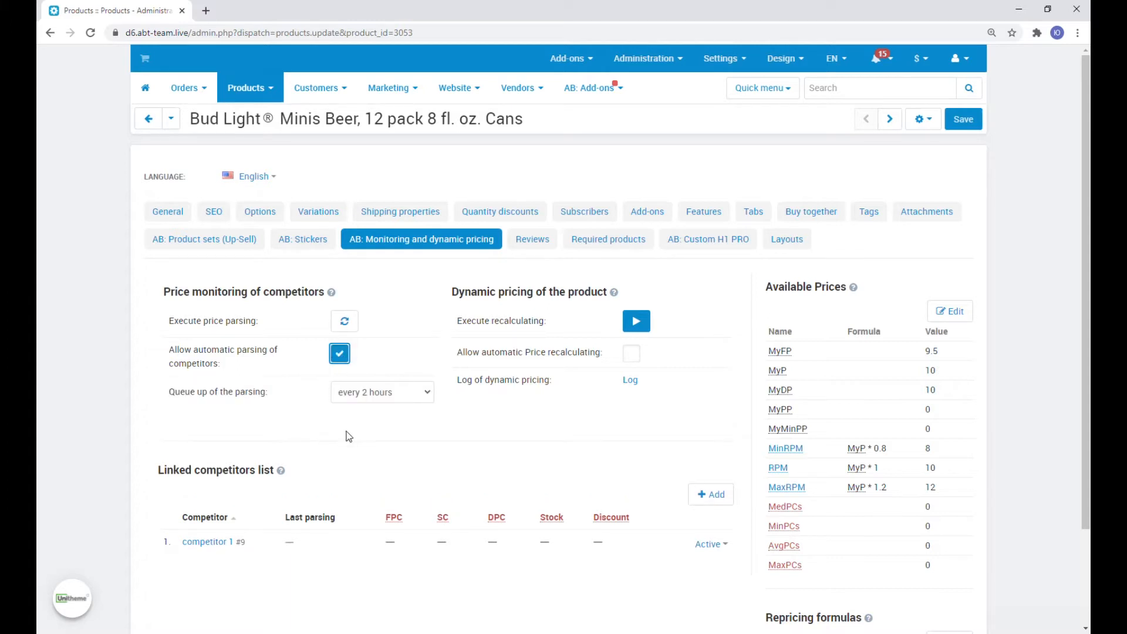
pyautogui.click(413, 399)
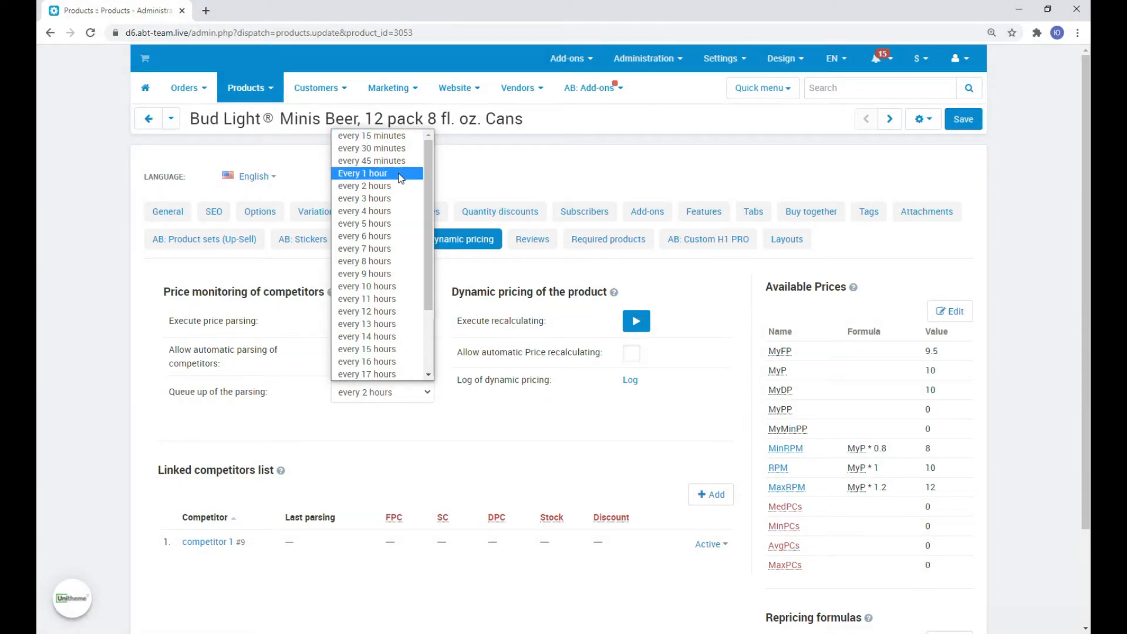
pyautogui.click(475, 429)
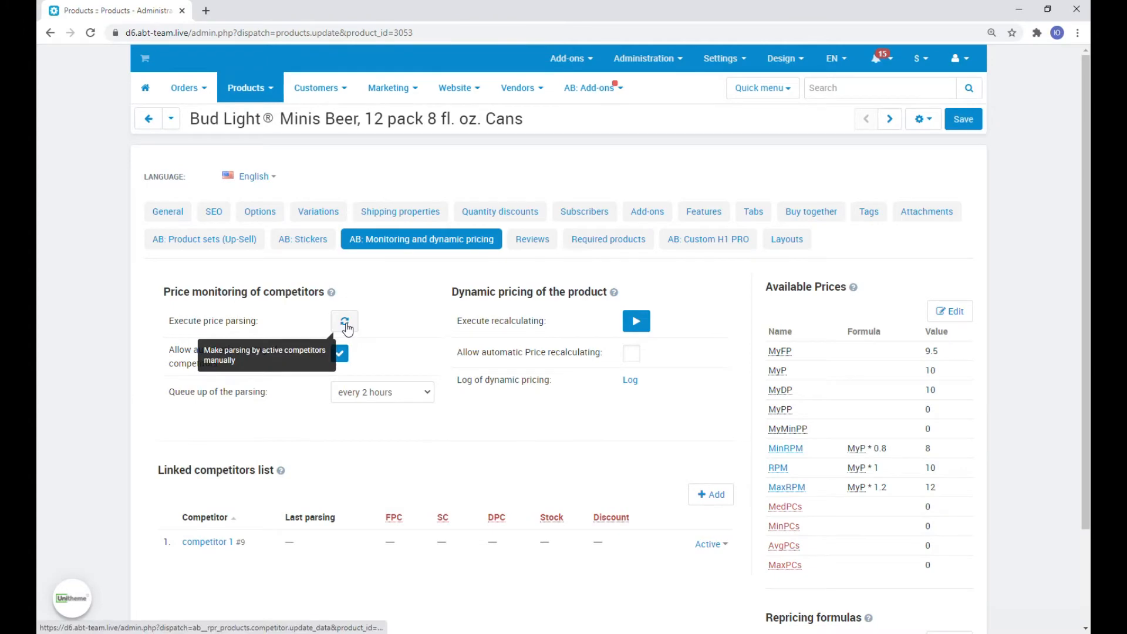
# - Parse competitor 1 manually from the linked competitors list
pyautogui.click(659, 549)
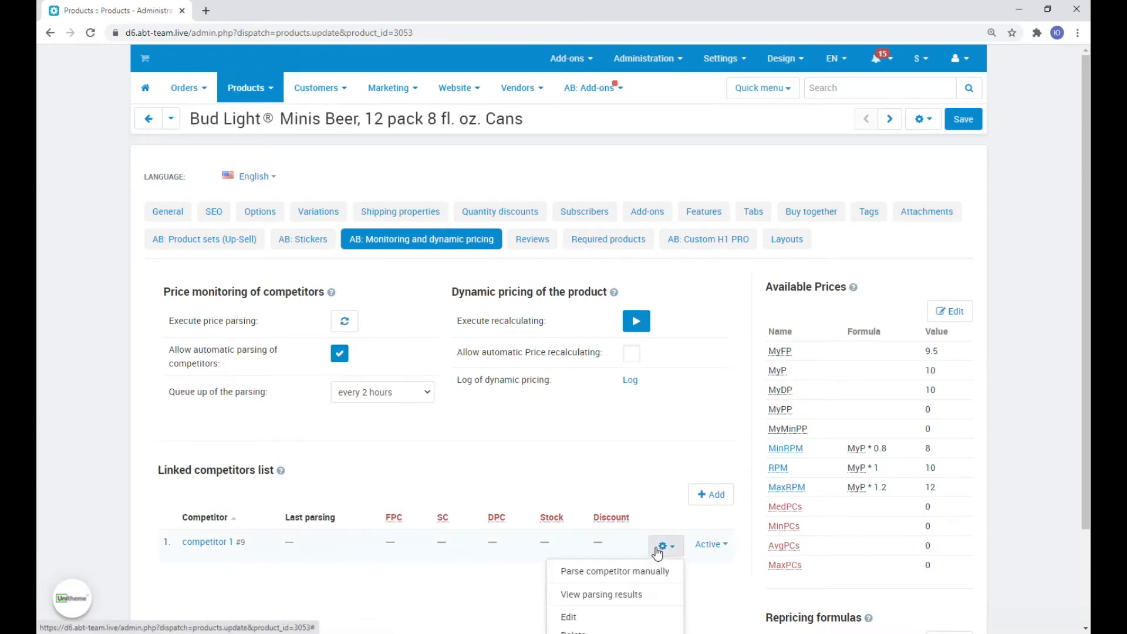
pyautogui.scroll(-2, 656, 546)
pyautogui.click(644, 473)
pyautogui.click(659, 432)
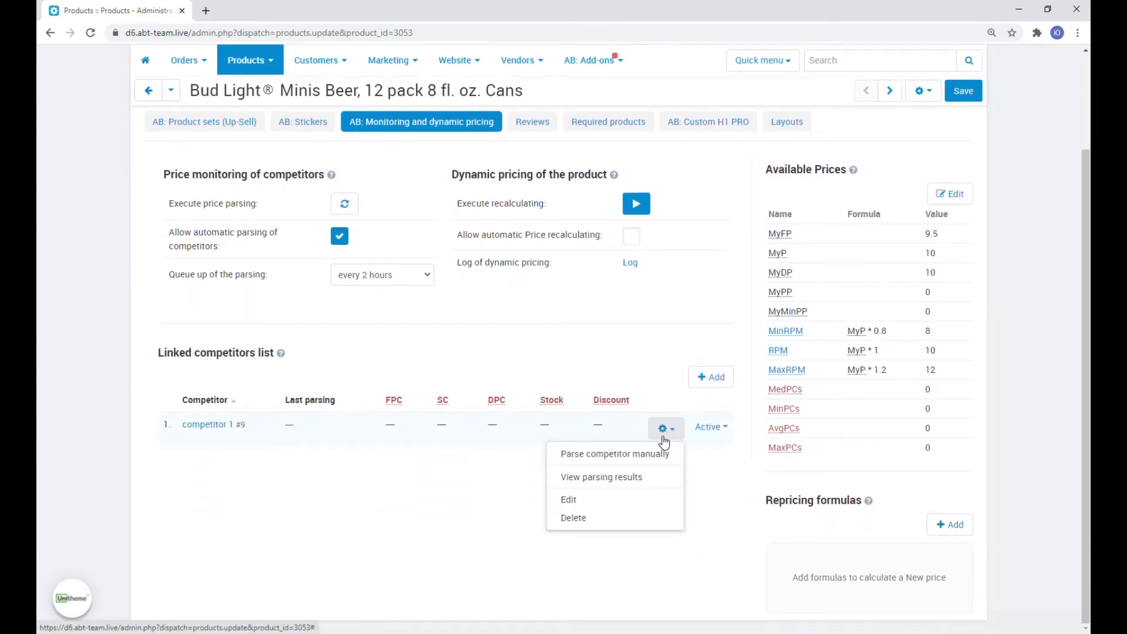
pyautogui.click(656, 459)
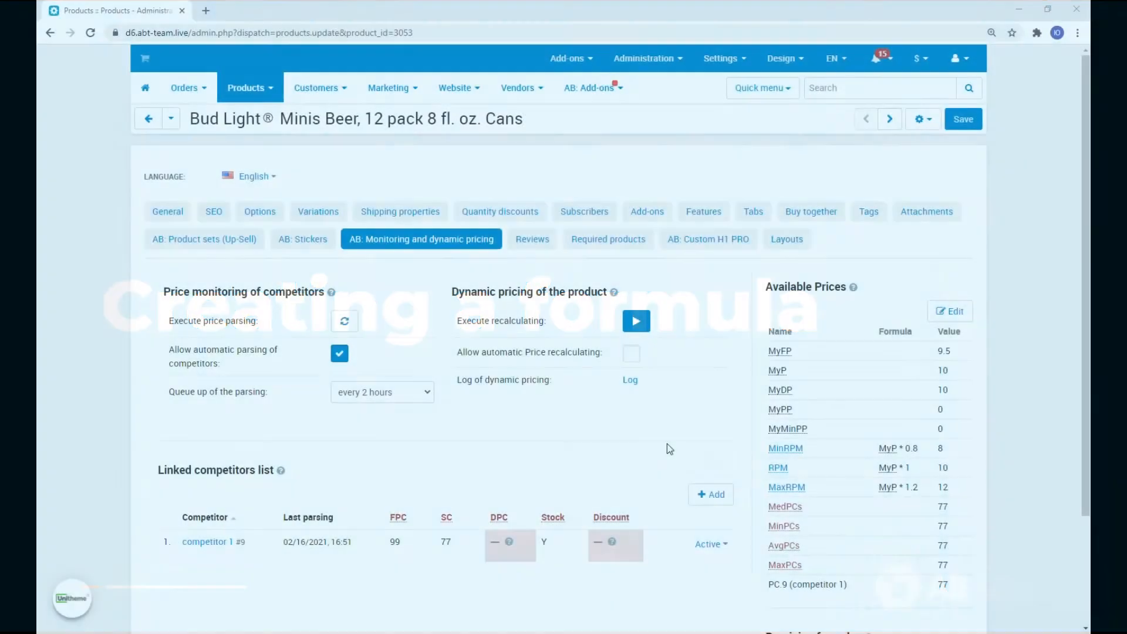
# - Open the list of available AB add-ons and go to rePricer Pro's dynamic pricing formulas
pyautogui.scroll(-1, 682, 433)
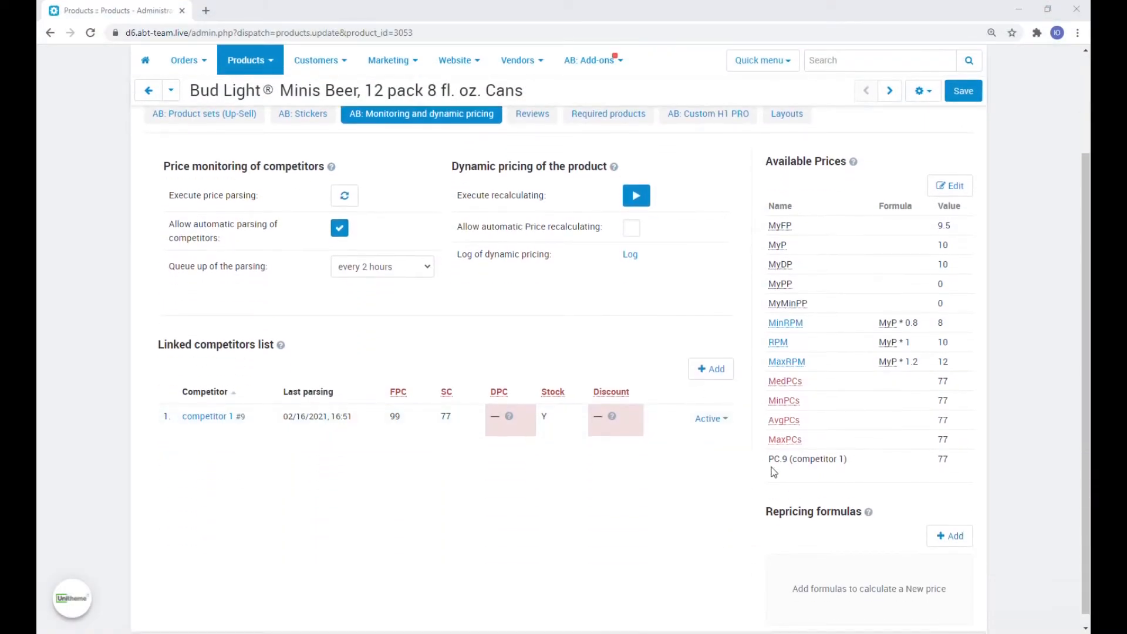
pyautogui.scroll(2, 758, 540)
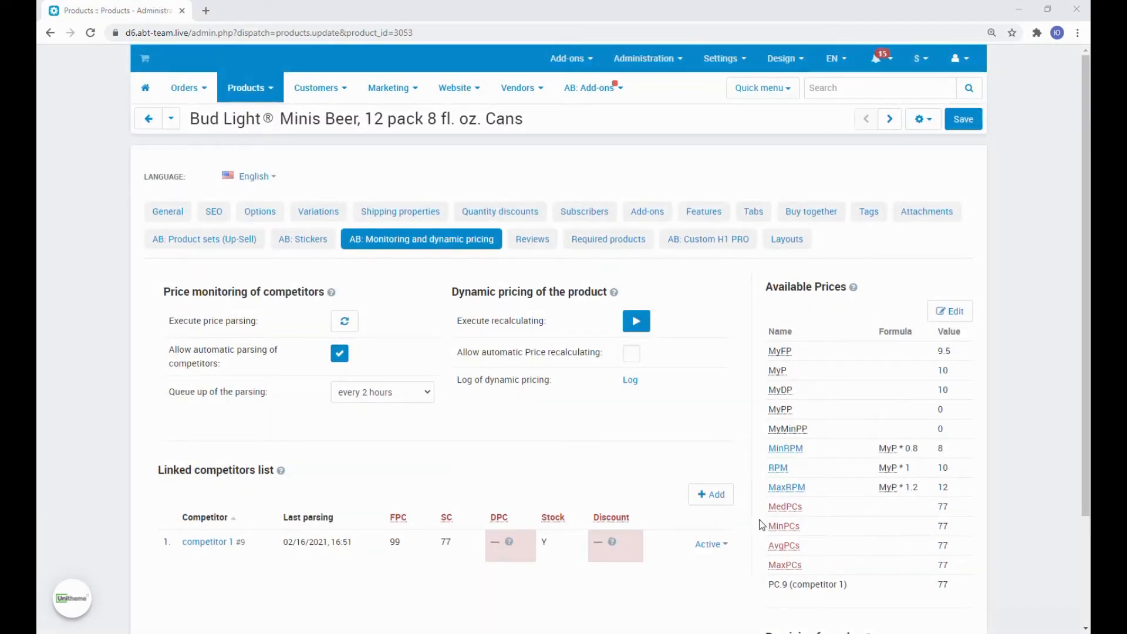
pyautogui.moveTo(563, 58)
pyautogui.moveTo(604, 87)
pyautogui.click(683, 107)
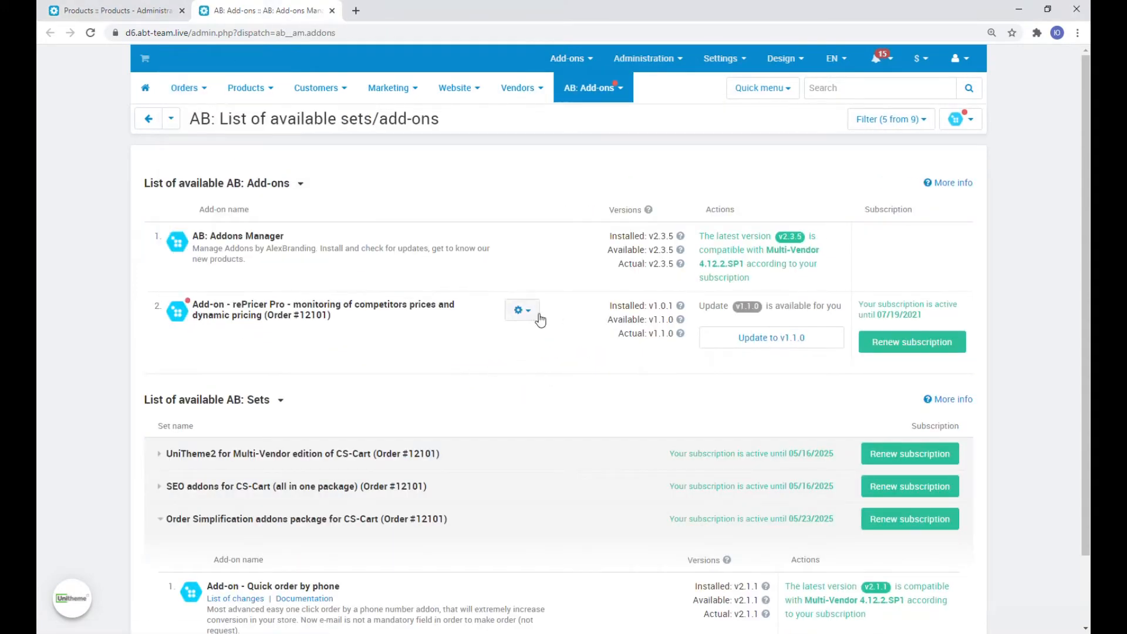
pyautogui.click(528, 314)
pyautogui.click(519, 359)
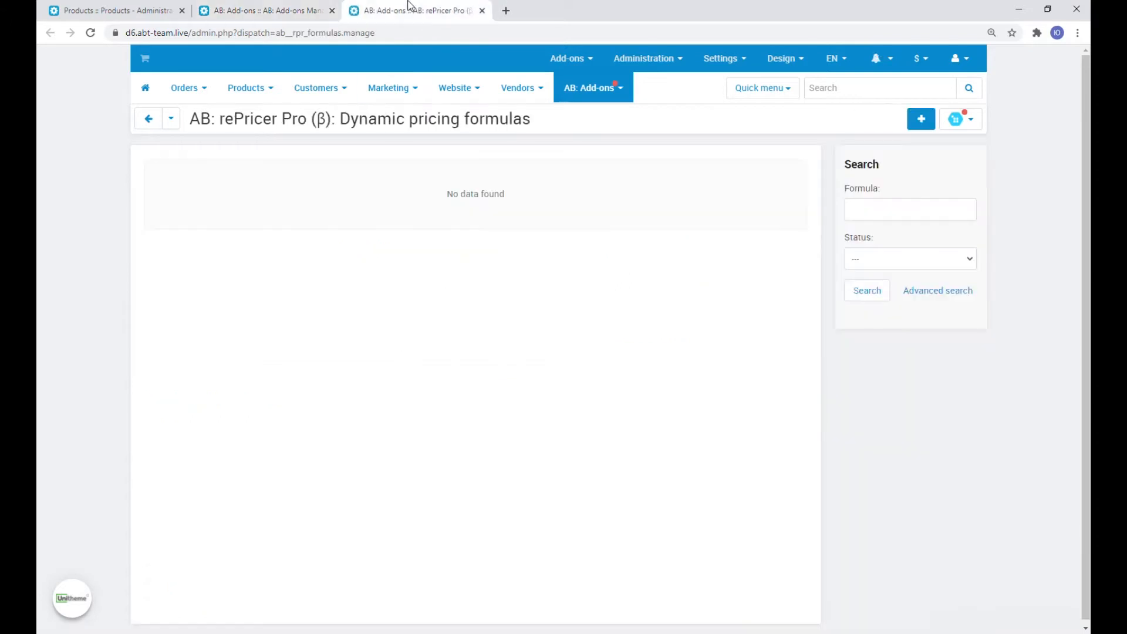
# - Create a new dynamic pricing formula named "formula 1"
pyautogui.click(921, 118)
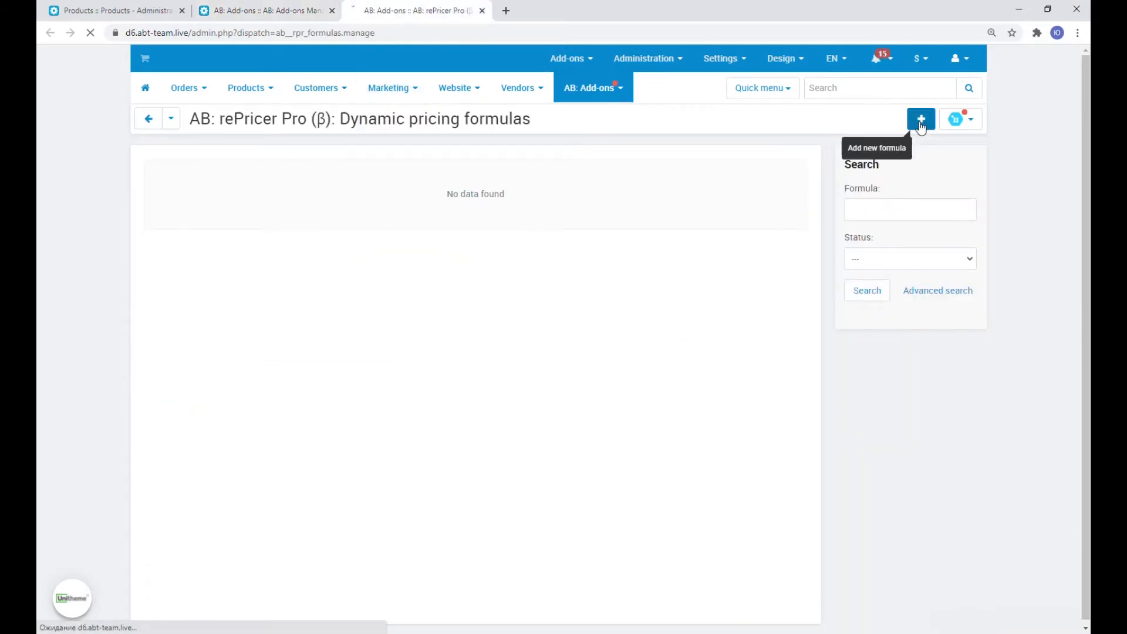
pyautogui.click(535, 229)
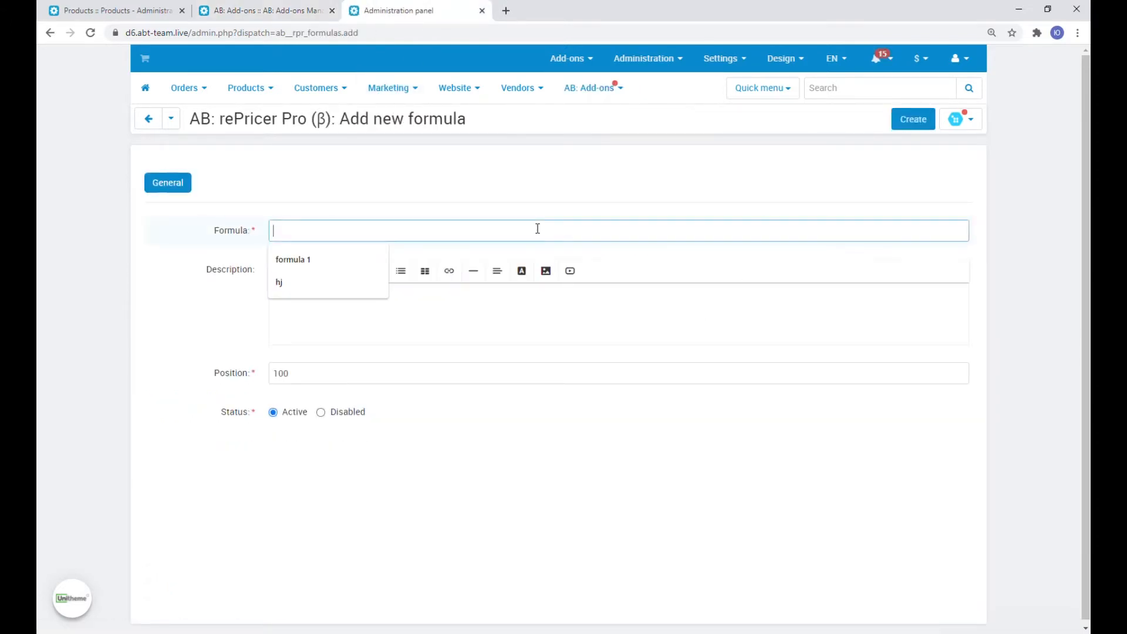
pyautogui.click(382, 257)
pyautogui.click(908, 120)
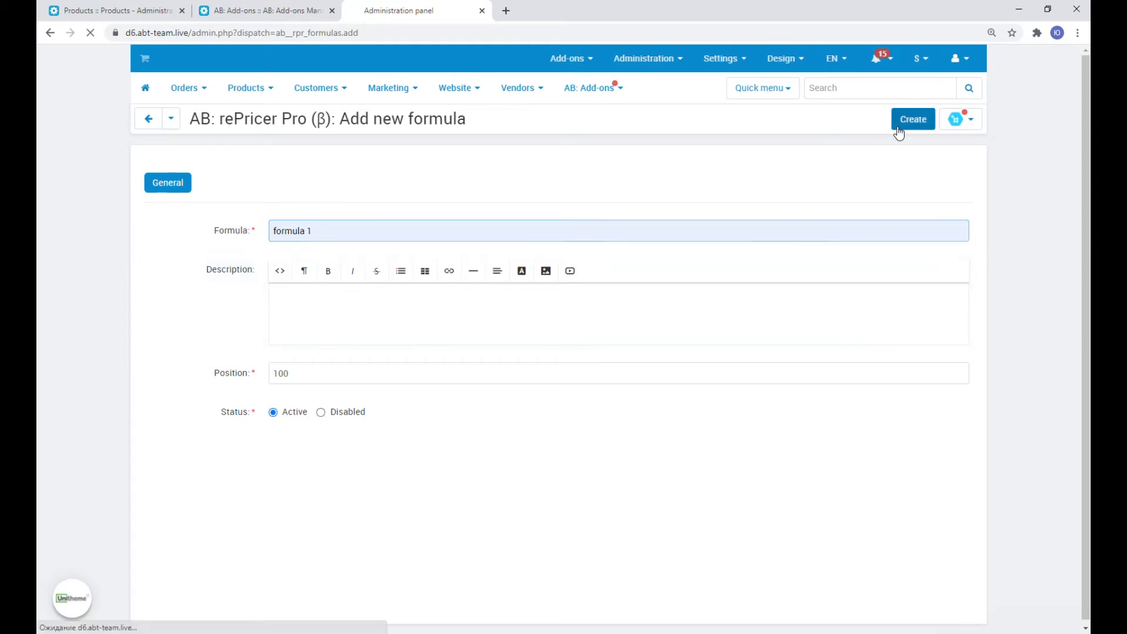
# - Add an operation with conditions to formula 1 and give it a conditions group
pyautogui.click(241, 214)
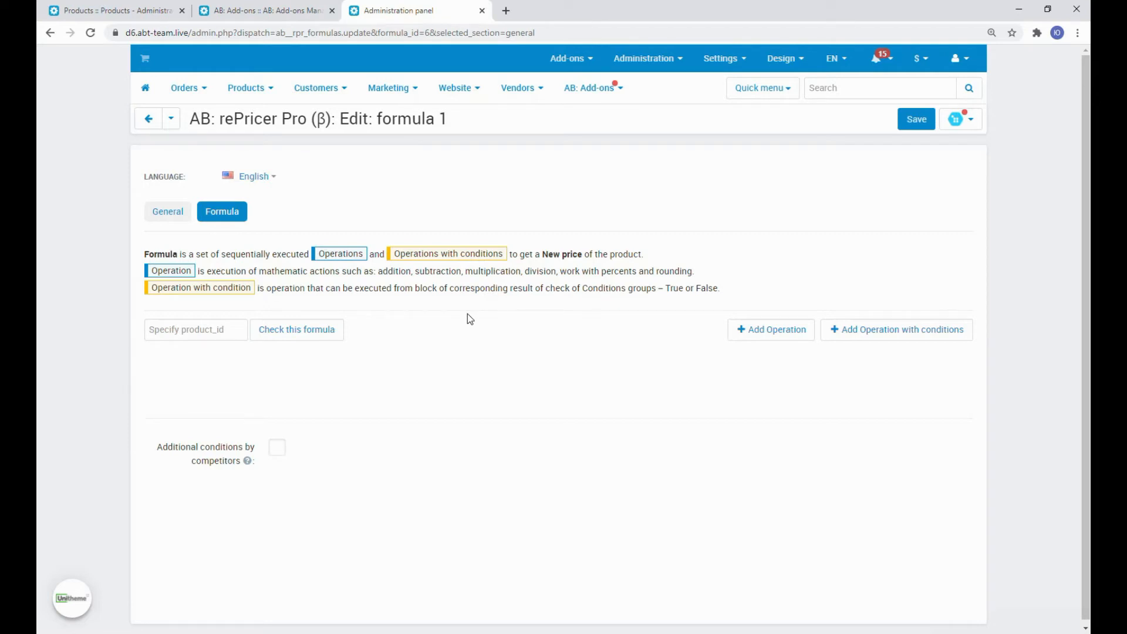
pyautogui.click(898, 331)
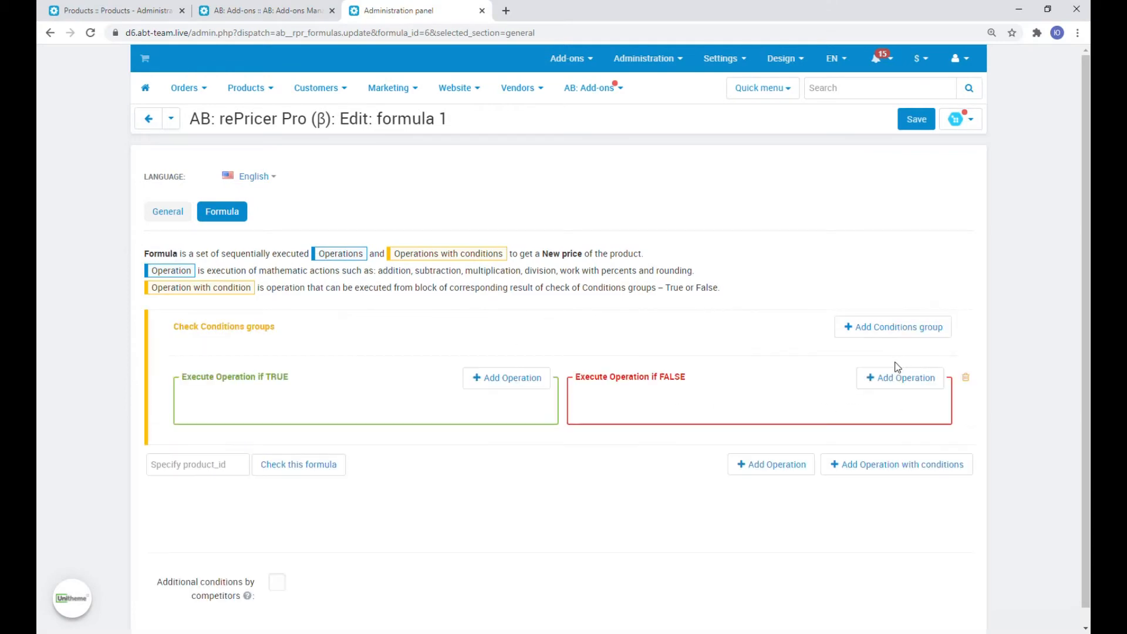
pyautogui.click(886, 334)
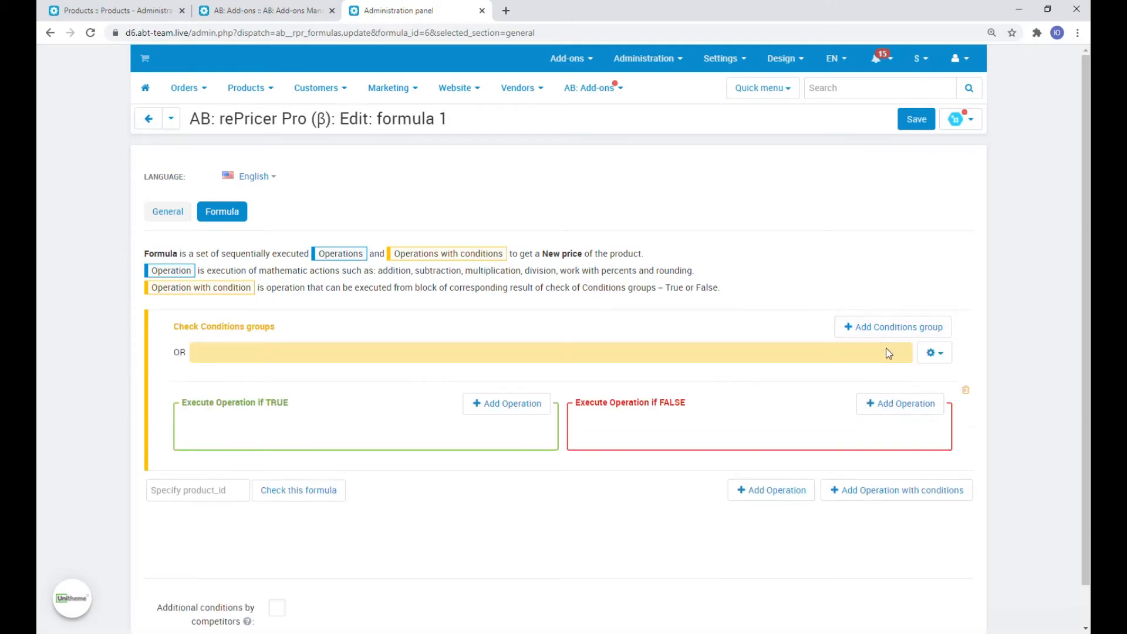
# - Add the condition Week day = Tuesday to the conditions group and save the group
pyautogui.click(933, 352)
pyautogui.click(911, 374)
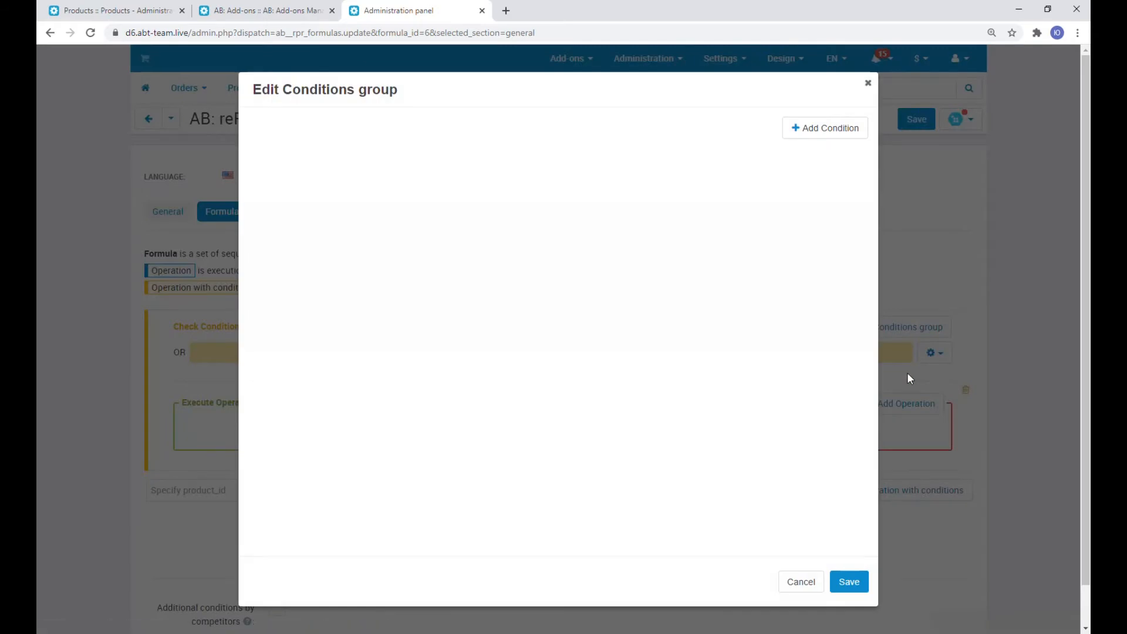
pyautogui.click(815, 128)
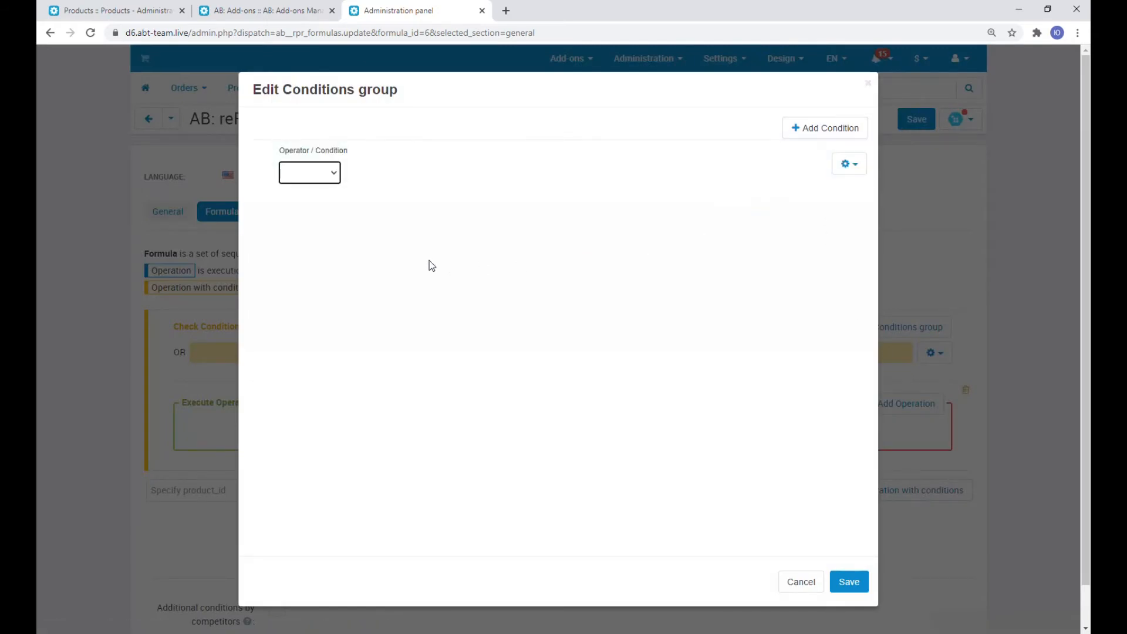
pyautogui.click(301, 184)
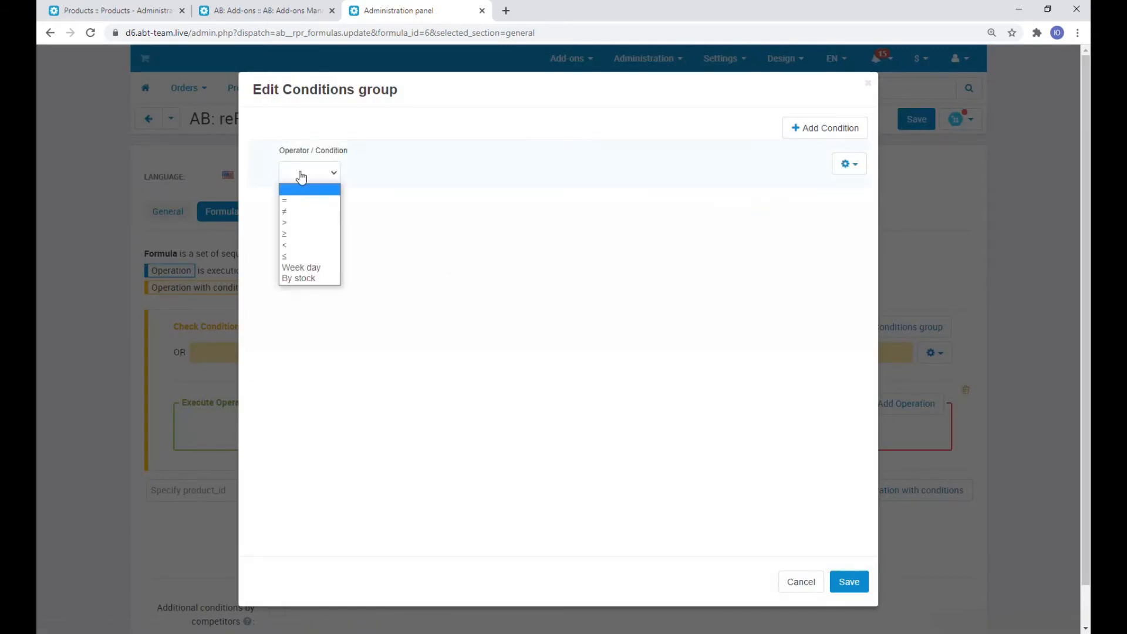
pyautogui.click(301, 270)
pyautogui.click(493, 176)
pyautogui.click(463, 196)
pyautogui.click(846, 581)
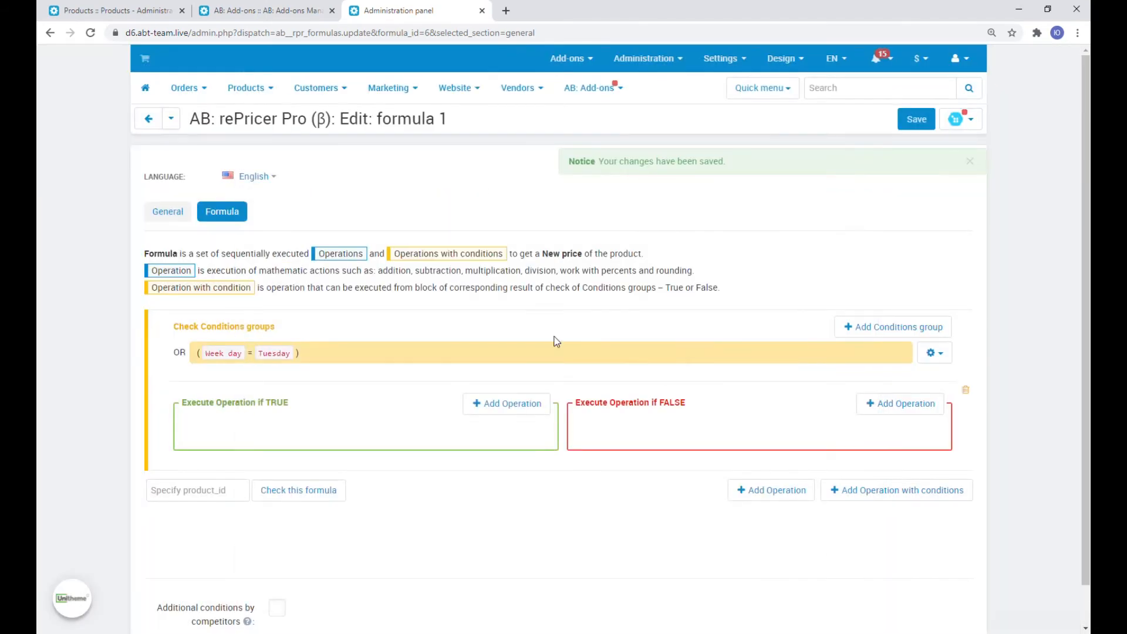
# - Add an operation for the TRUE case that sets New price equal to the AvgPCs variable
pyautogui.click(521, 410)
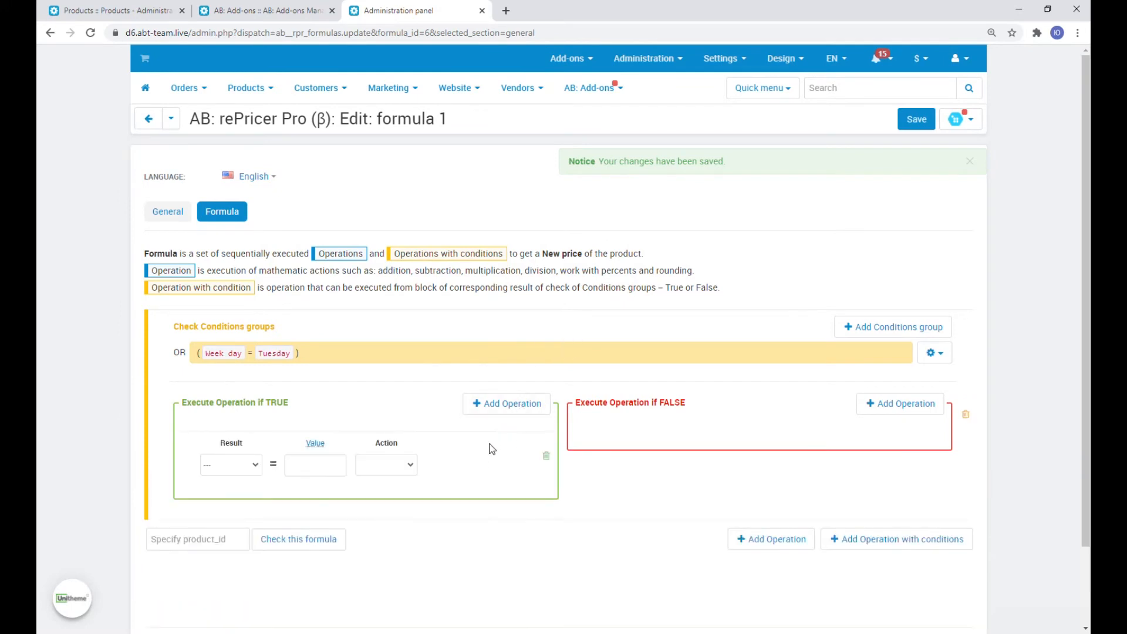
pyautogui.click(251, 465)
pyautogui.click(232, 308)
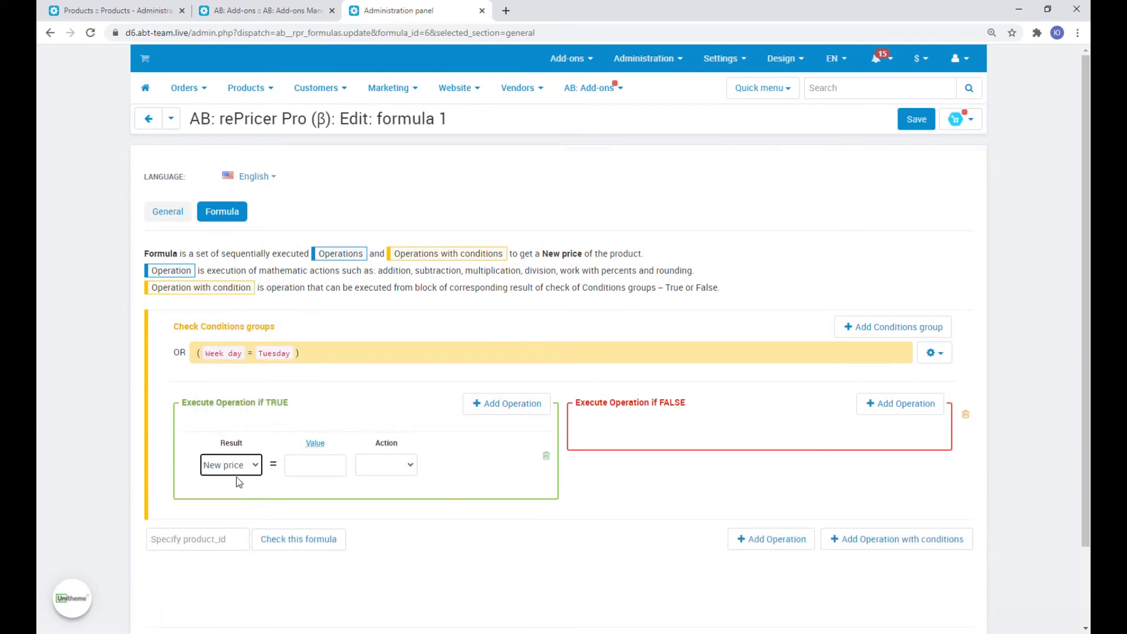
pyautogui.click(322, 464)
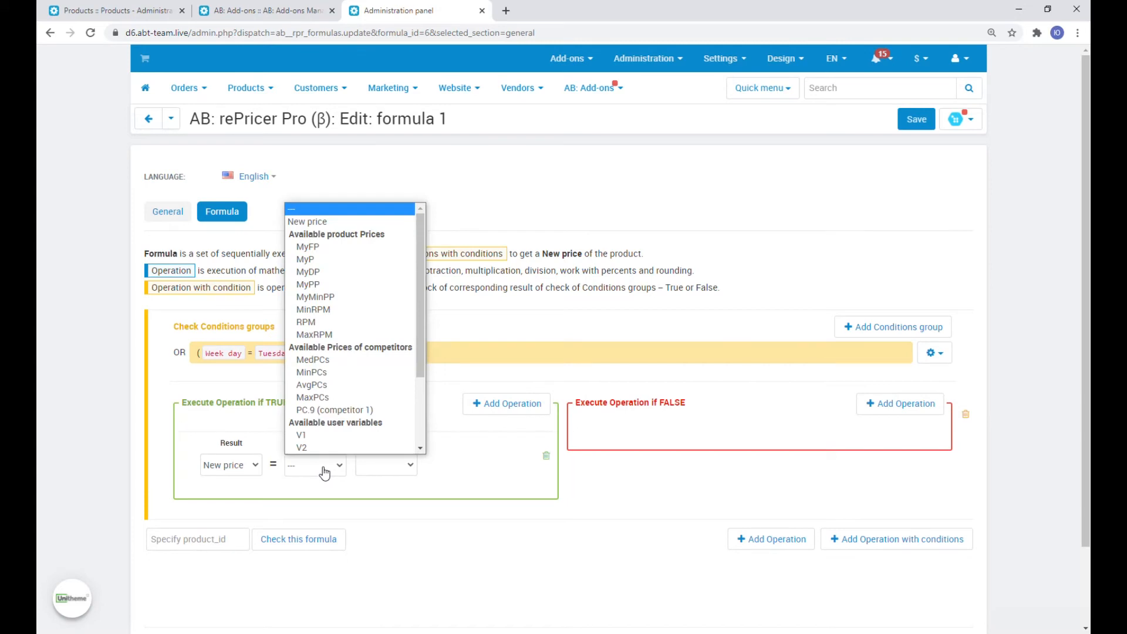
pyautogui.scroll(-1, 322, 435)
pyautogui.click(313, 359)
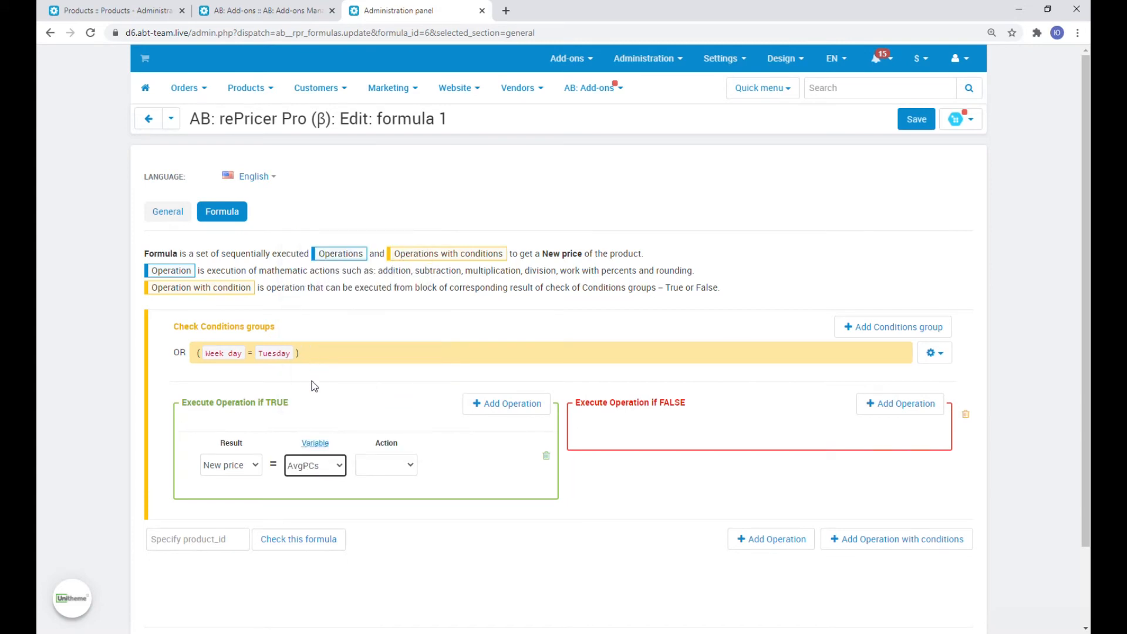
# - Set the TRUE operation's action to + % with a value of 10 and save the formula
pyautogui.click(382, 472)
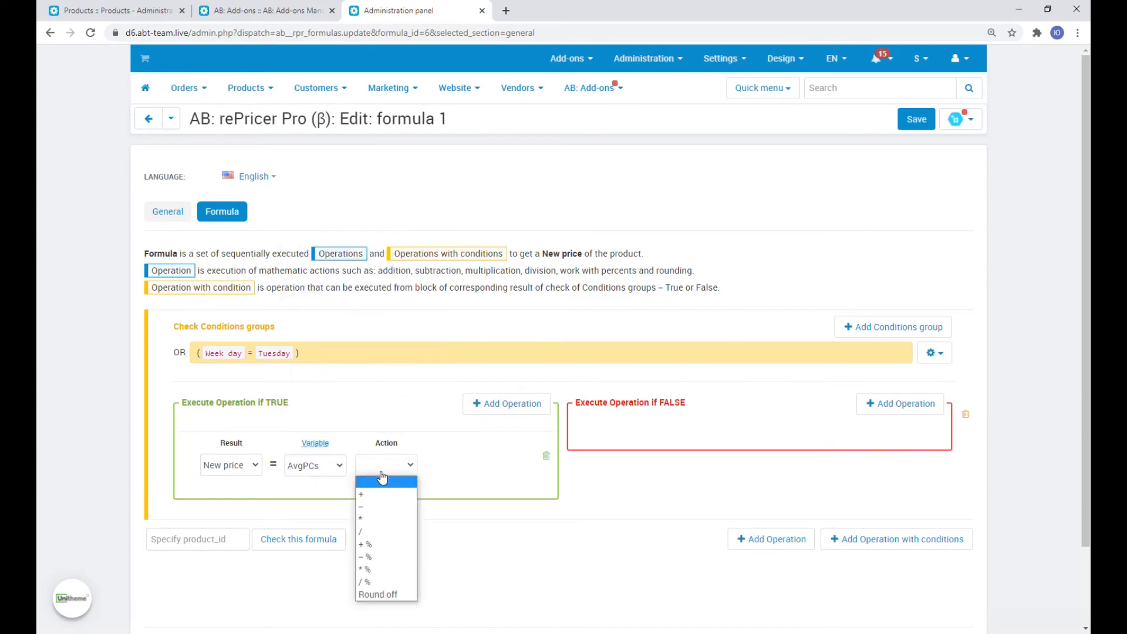
pyautogui.click(383, 544)
pyautogui.click(450, 468)
pyautogui.write('10')
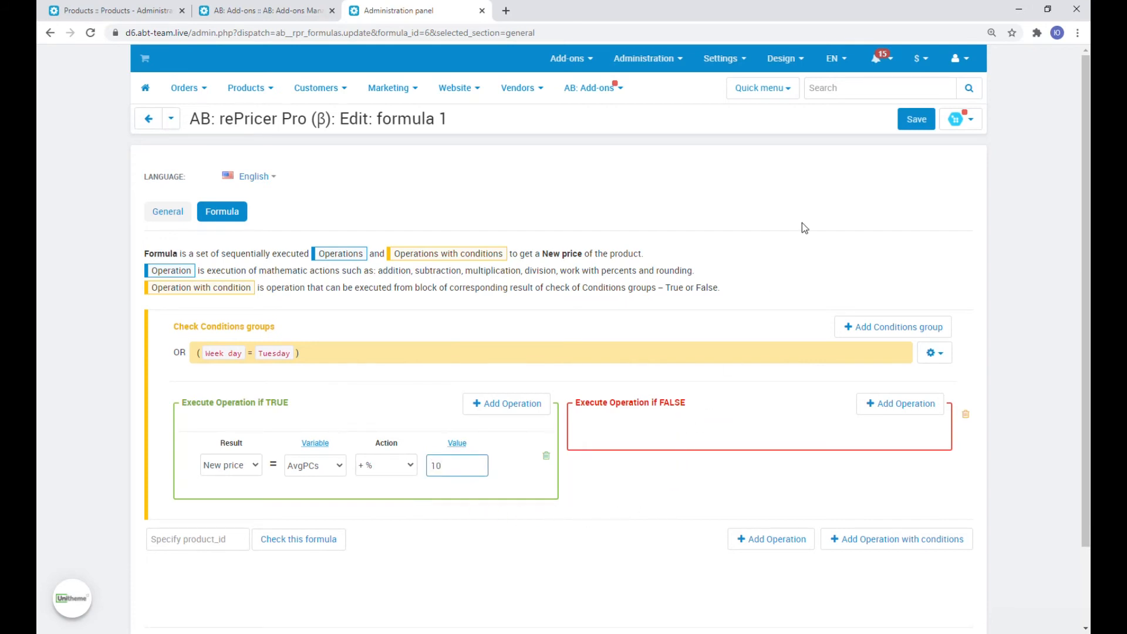
pyautogui.click(917, 120)
# - Check formula 1 against the Bud Light Minis Beer product, using its product ID 3053 copied from the product page address
pyautogui.scroll(-2, 743, 298)
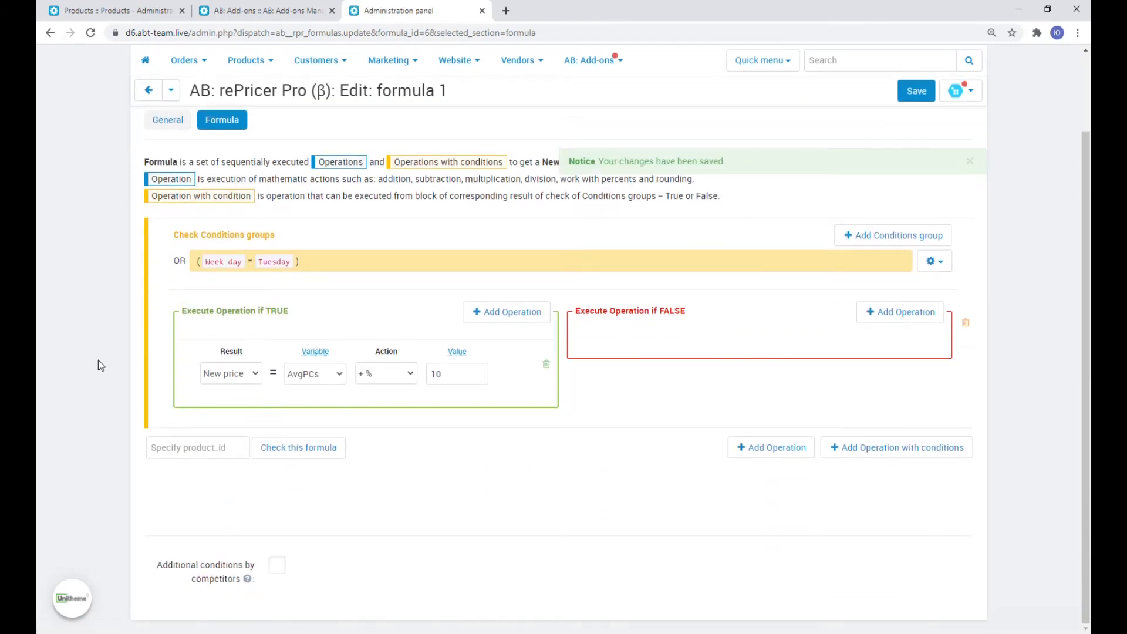
pyautogui.click(112, 10)
pyautogui.moveTo(422, 33); pyautogui.dragTo(486, 40)
pyautogui.hotkey('ctrl', 'c')
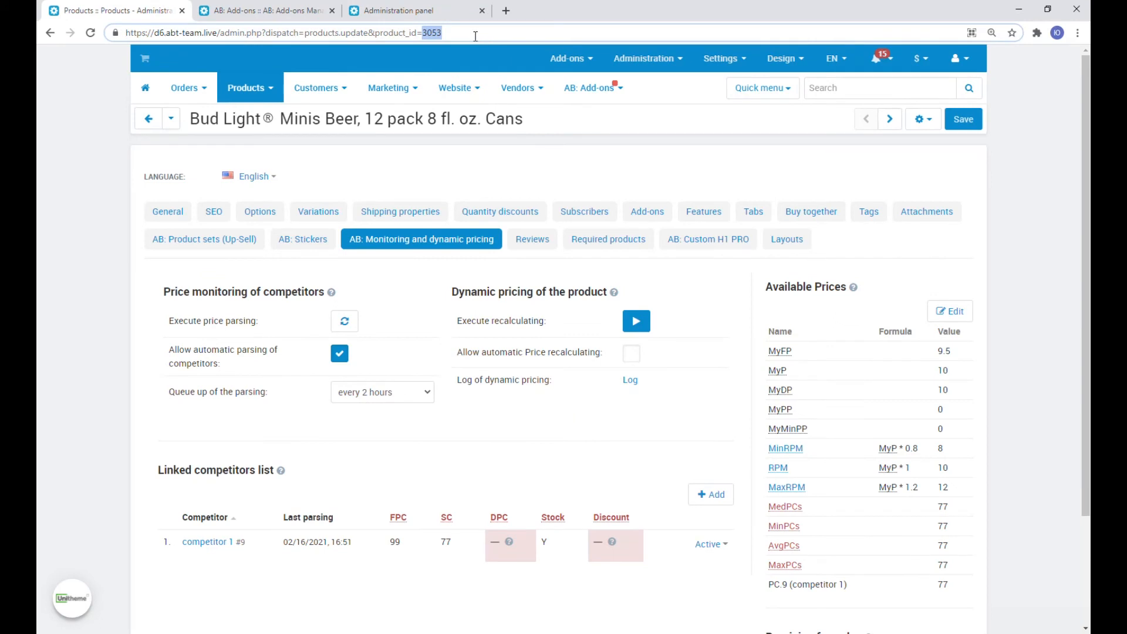
pyautogui.click(413, 9)
pyautogui.click(216, 450)
pyautogui.hotkey('ctrl', 'v')
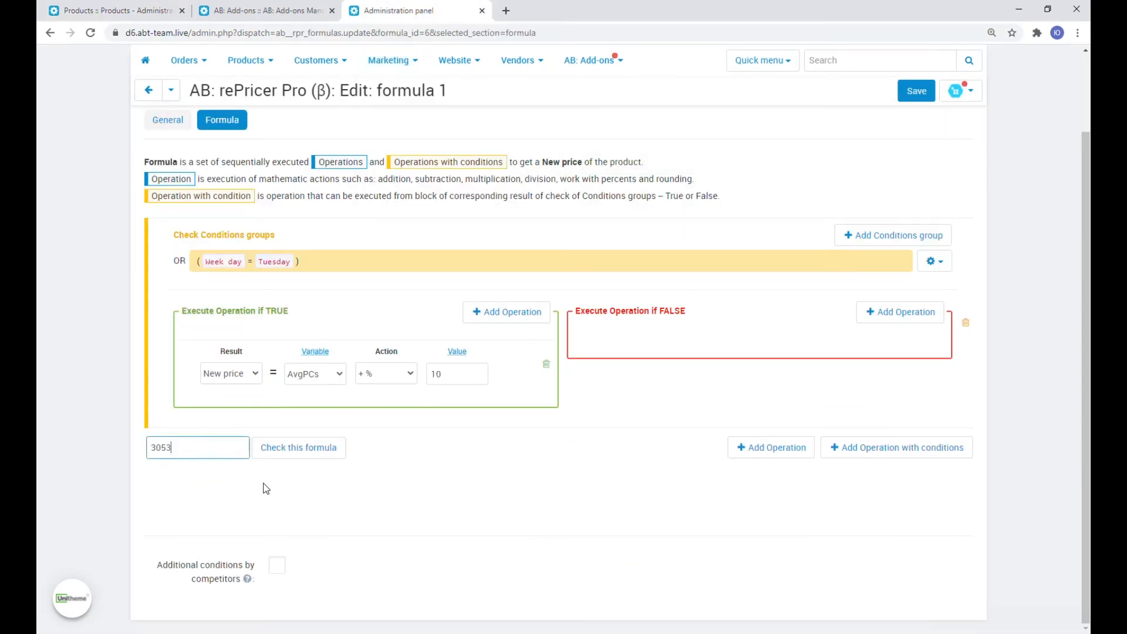
pyautogui.click(296, 453)
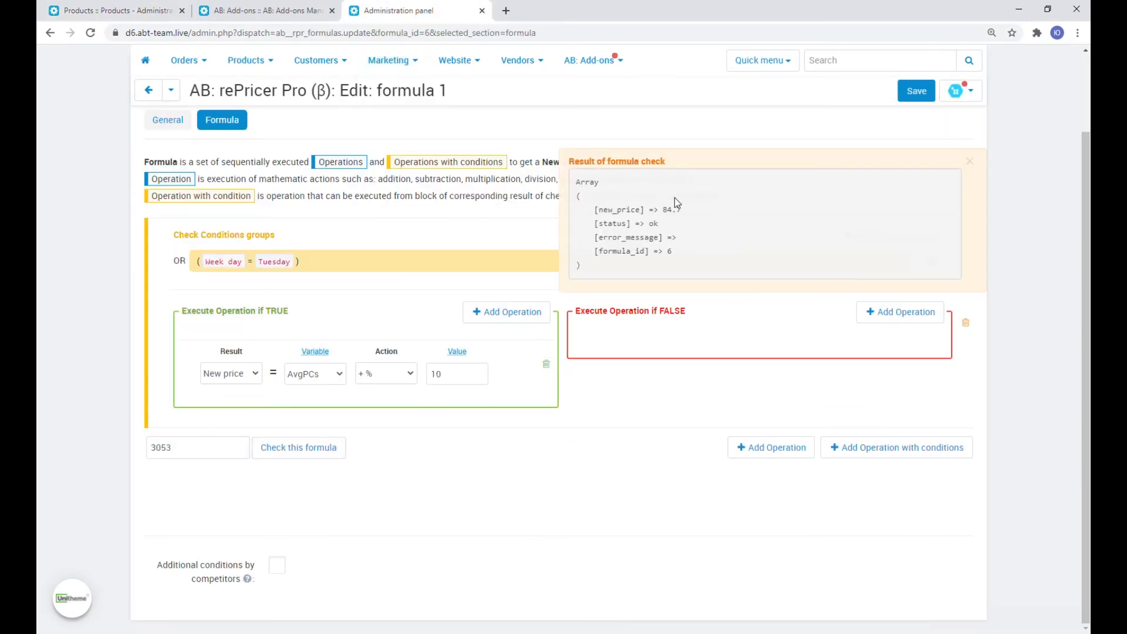
pyautogui.click(971, 165)
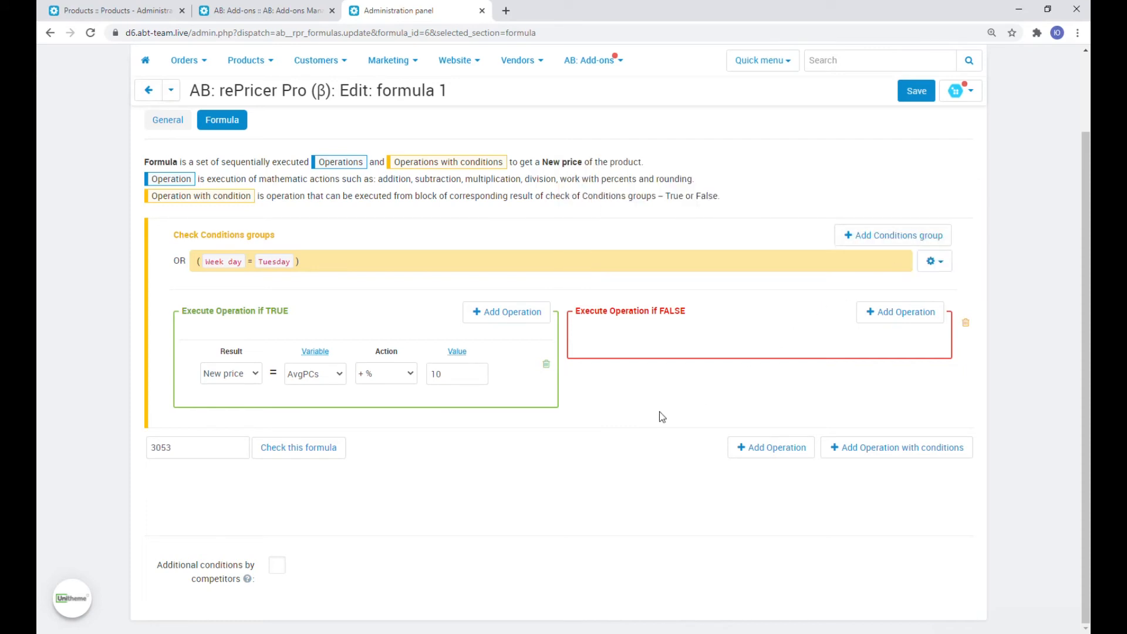
# - Enable the additional conditions by competitors for formula 1 and review the available competitor options
pyautogui.click(277, 566)
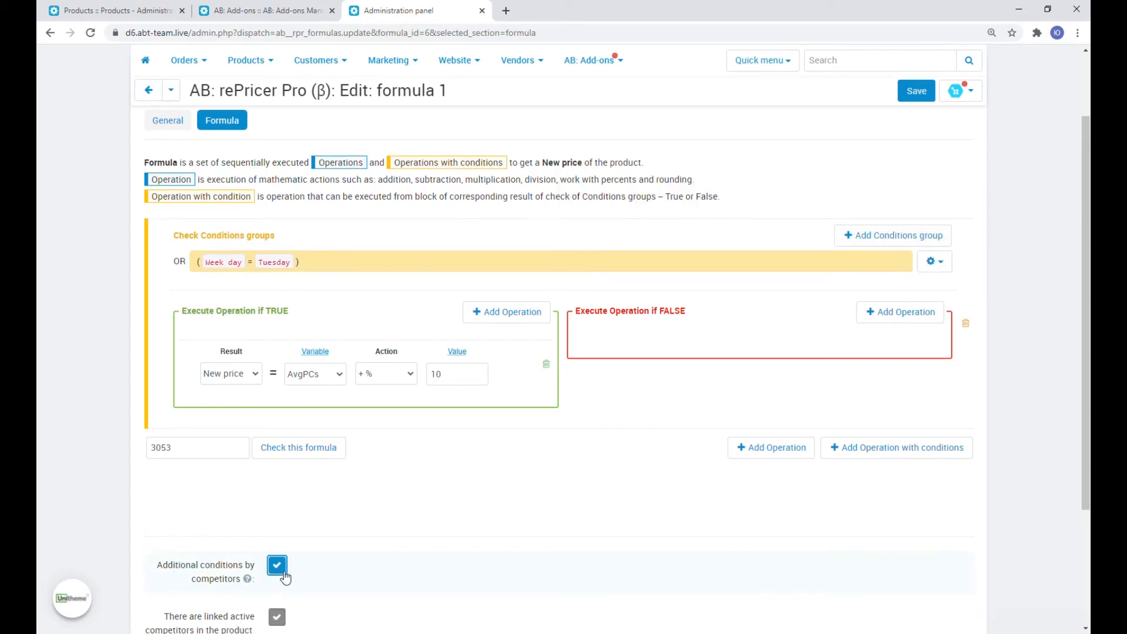
pyautogui.scroll(-3, 386, 552)
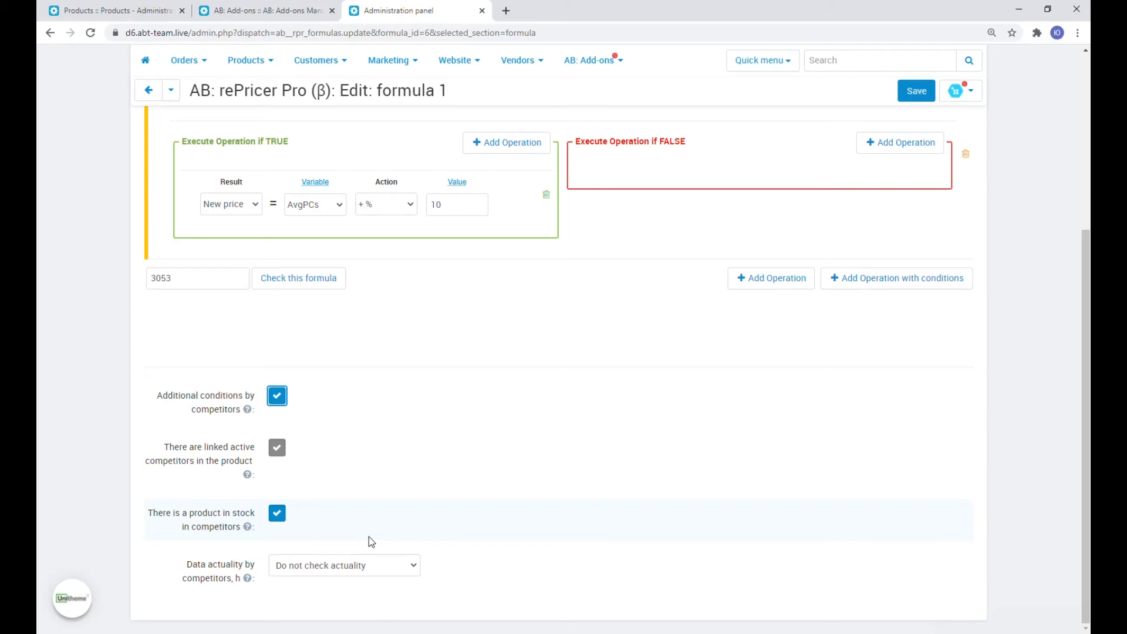
pyautogui.scroll(5, 369, 536)
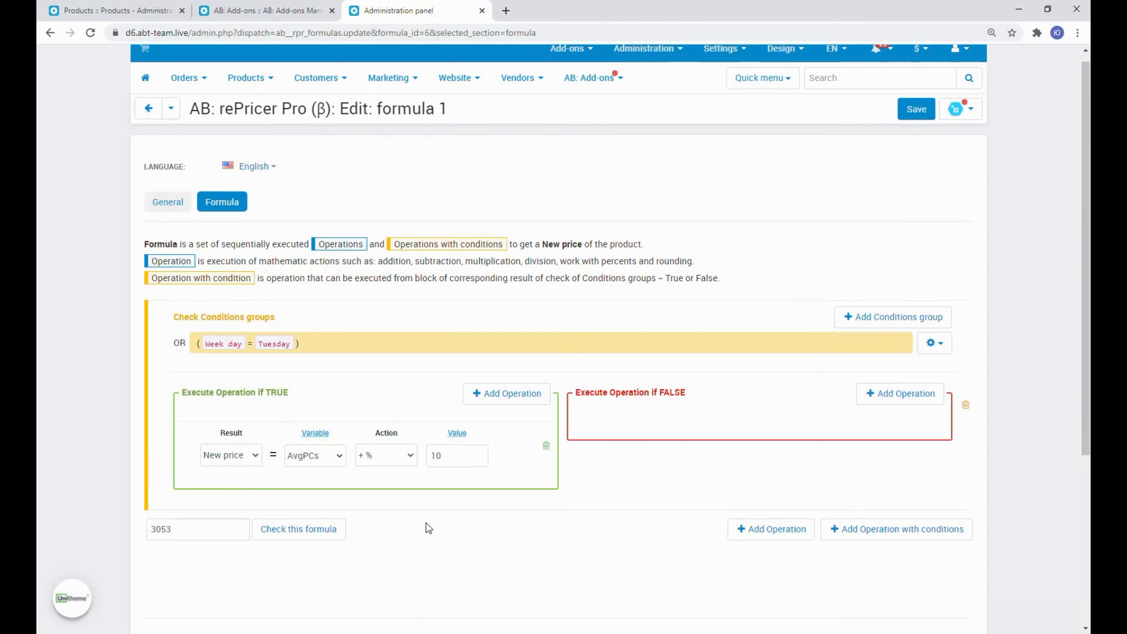
pyautogui.scroll(1, 428, 528)
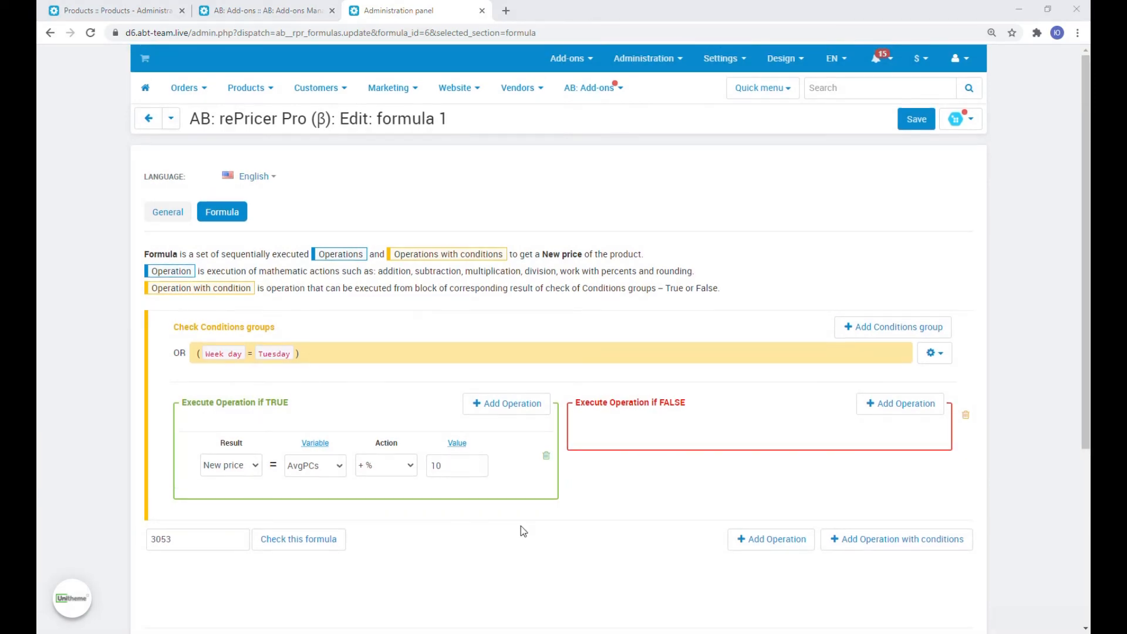
# - Add formula 1 to the repricing formulas of the Bud Light Minis Beer product
pyautogui.click(92, 7)
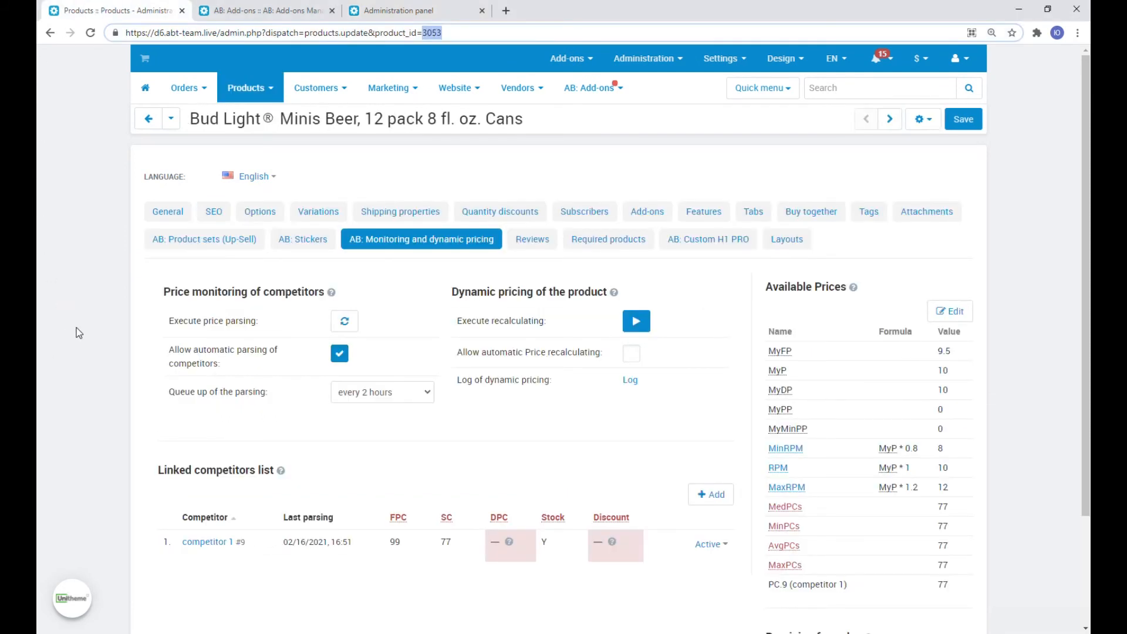
pyautogui.scroll(-3, 76, 328)
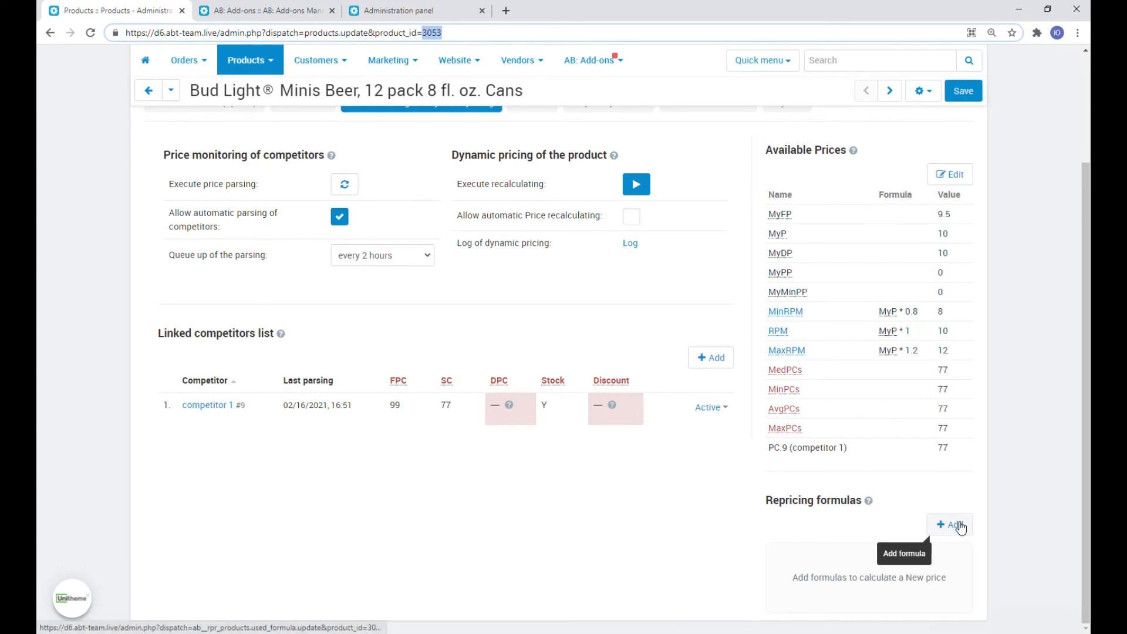
pyautogui.click(960, 527)
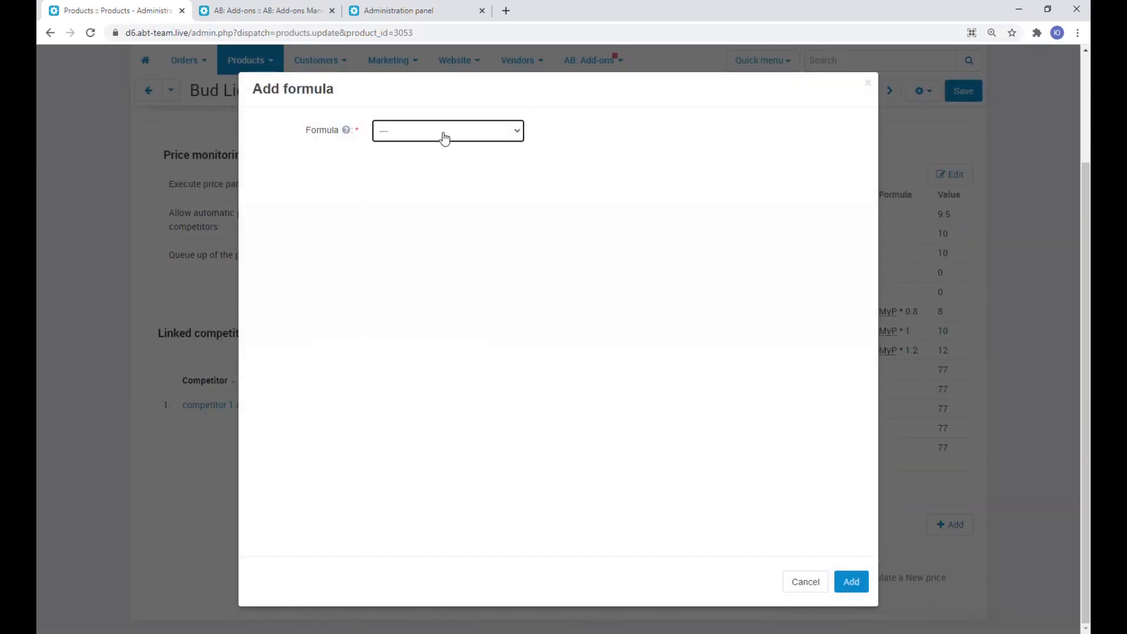
pyautogui.click(444, 137)
pyautogui.click(433, 158)
pyautogui.click(851, 582)
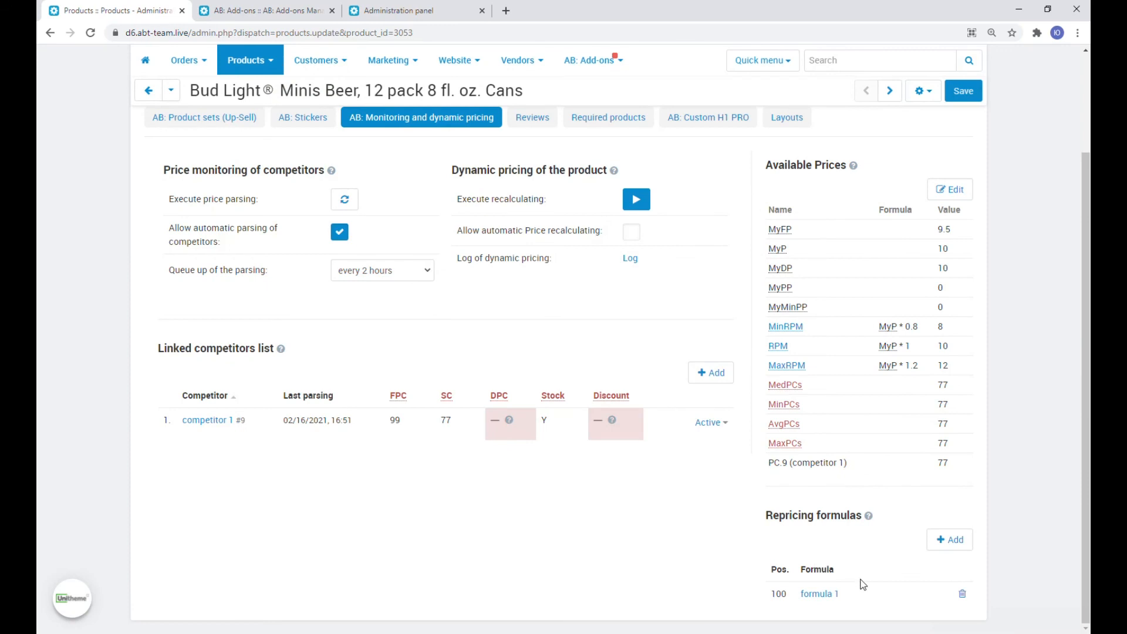
pyautogui.scroll(2, 720, 585)
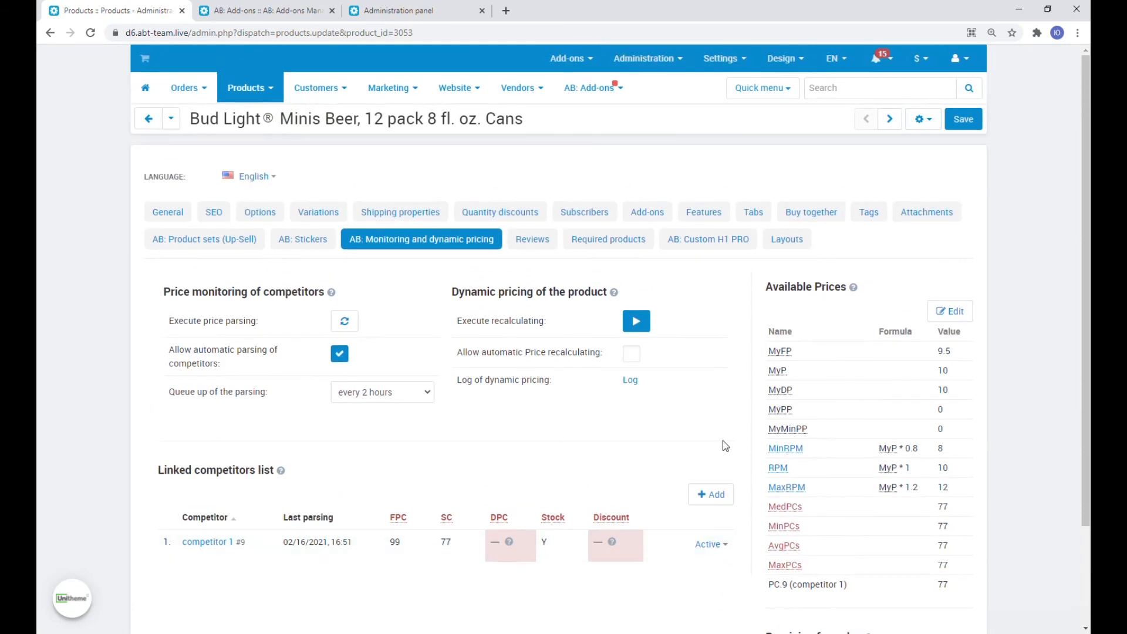
pyautogui.click(633, 358)
pyautogui.click(632, 357)
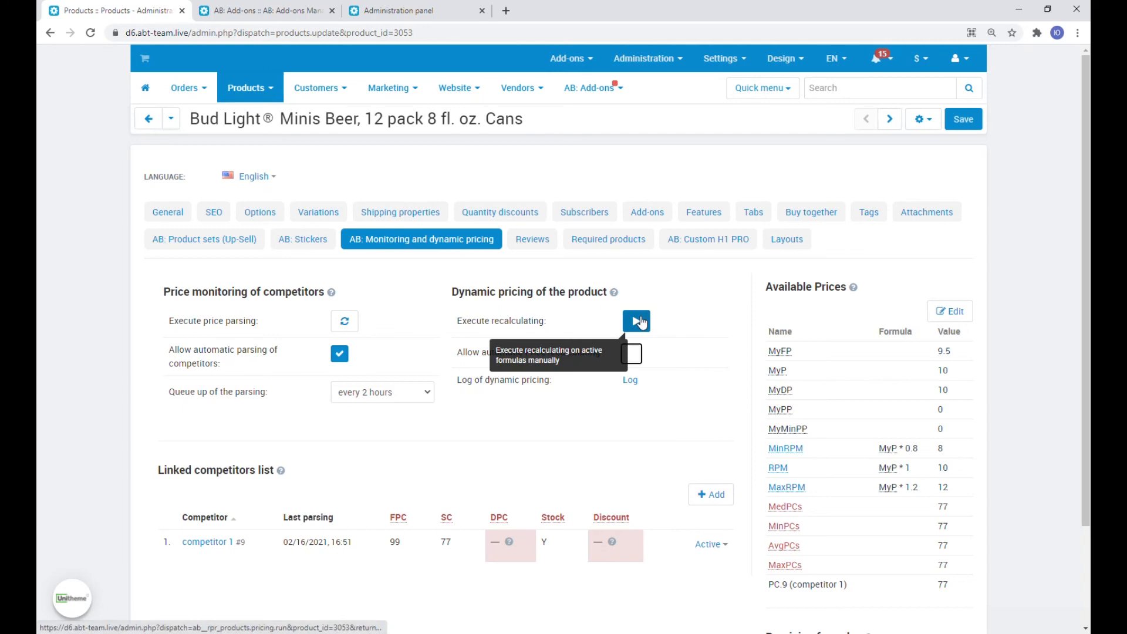
# - Recalculate the product's price manually on its active formulas, save the new product price, and view it in the product's general information
pyautogui.click(640, 321)
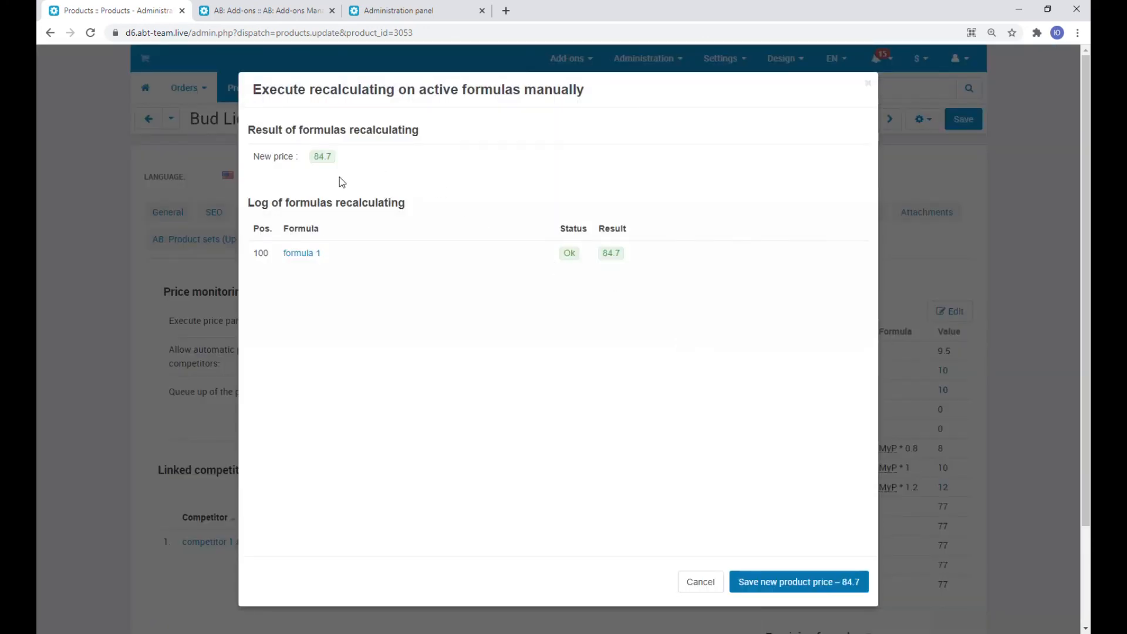
pyautogui.click(813, 579)
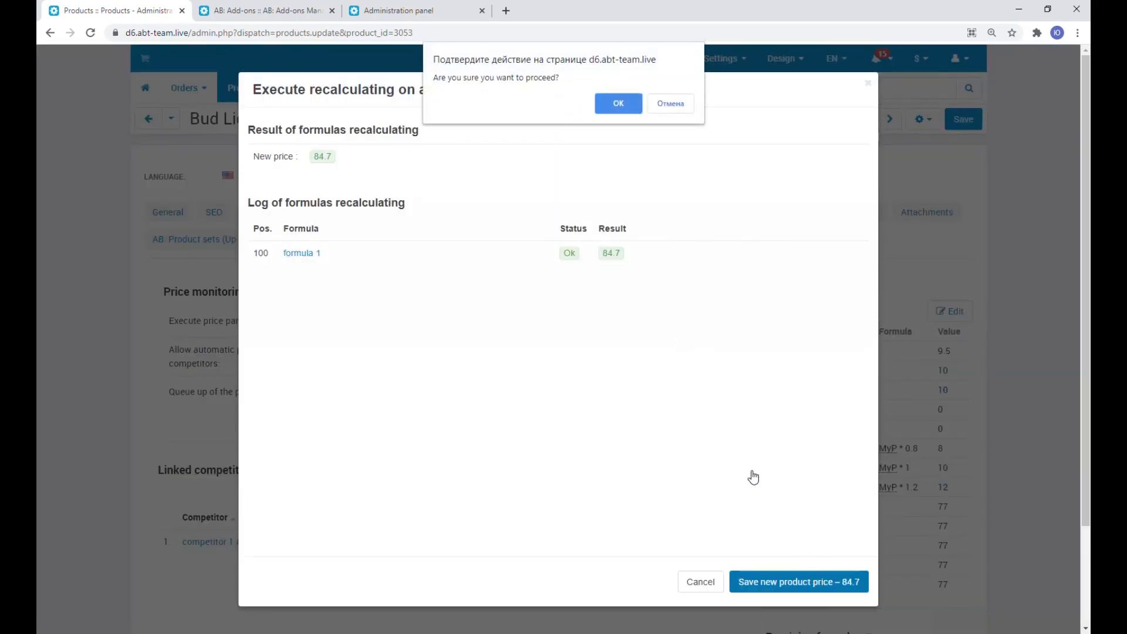
pyautogui.click(615, 104)
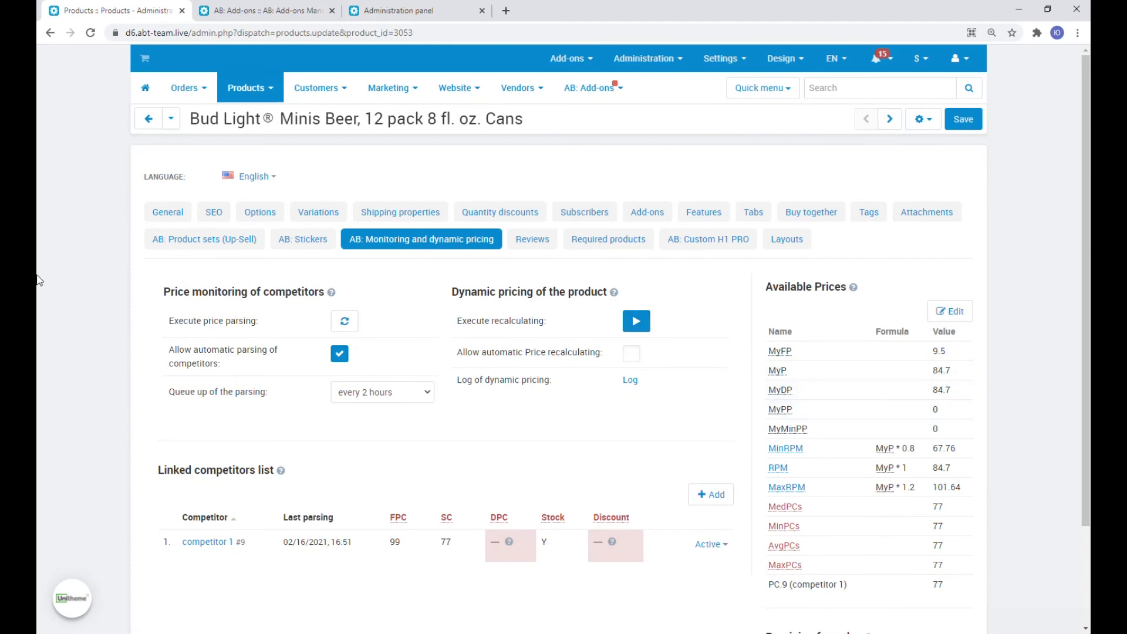
pyautogui.click(151, 216)
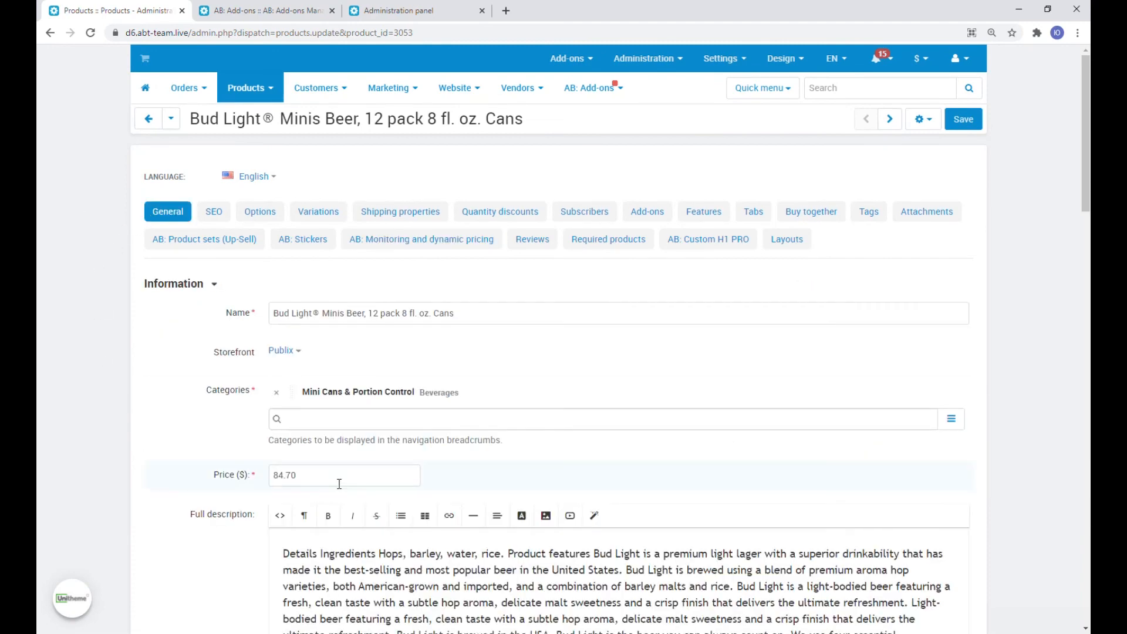